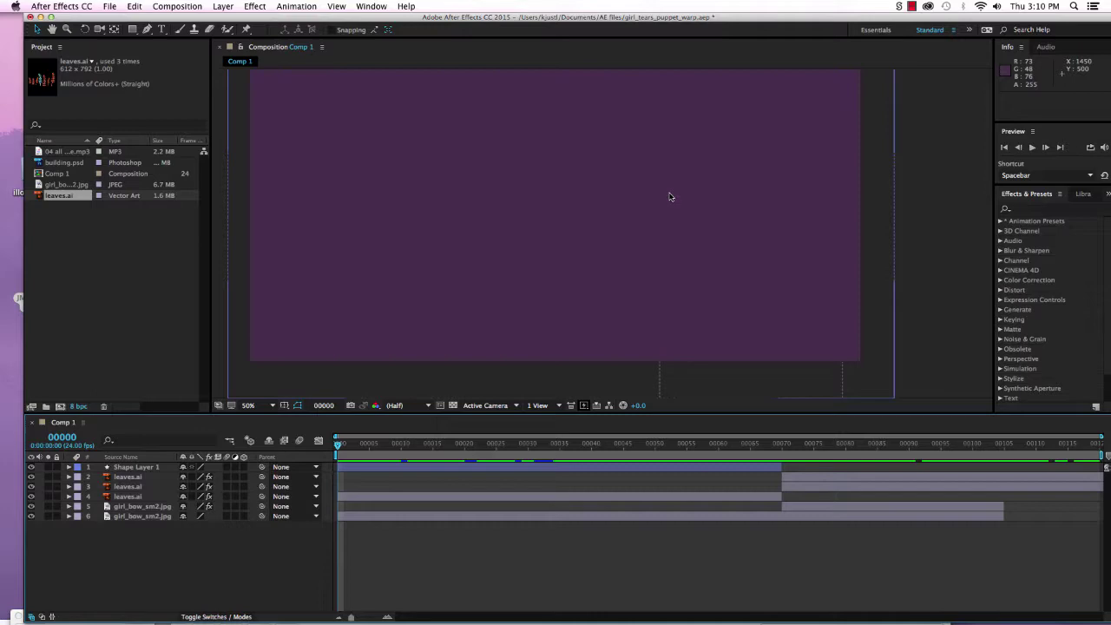
Step: Play a RAM preview of Comp 1 from the girl reveal to the ferns, then stop it
key(space)
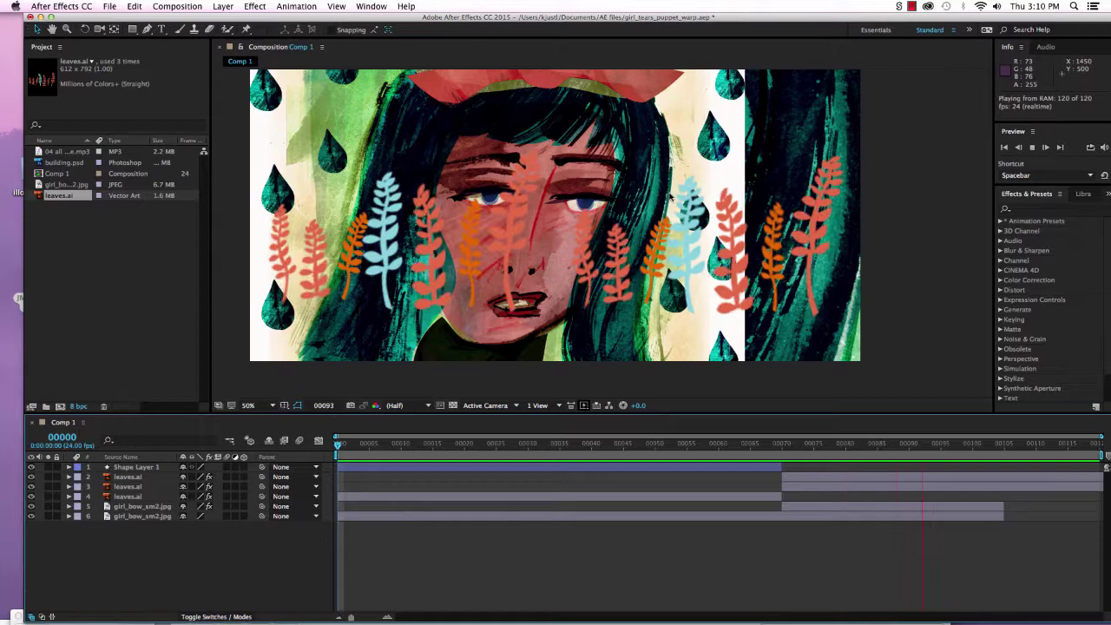
key(space)
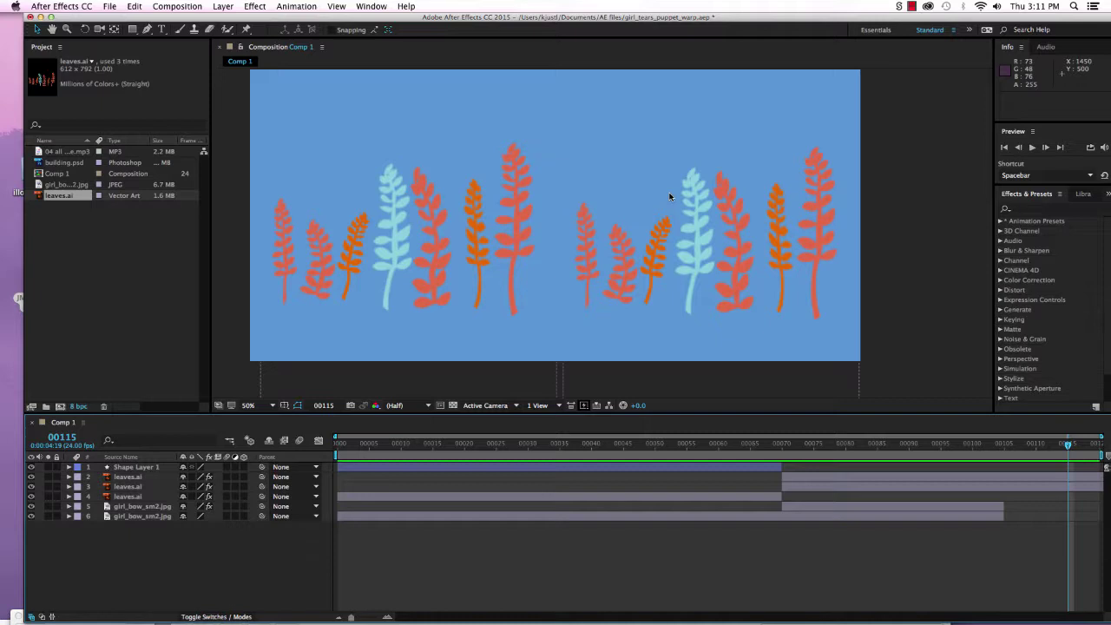
Step: View girl_bow_sm2.jpg in its Footage viewer at 12.5% zoom, then open leaves.ai
click(63, 185)
double_click(63, 186)
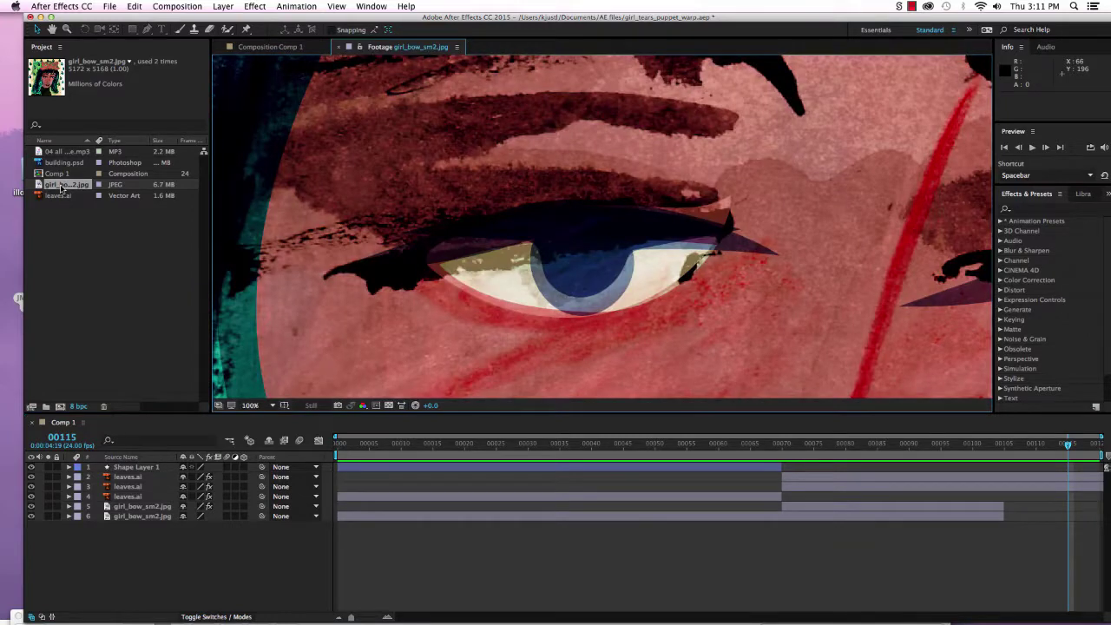
key(comma)
key(comma)
key(comma)
key(comma)
key(comma)
key(comma)
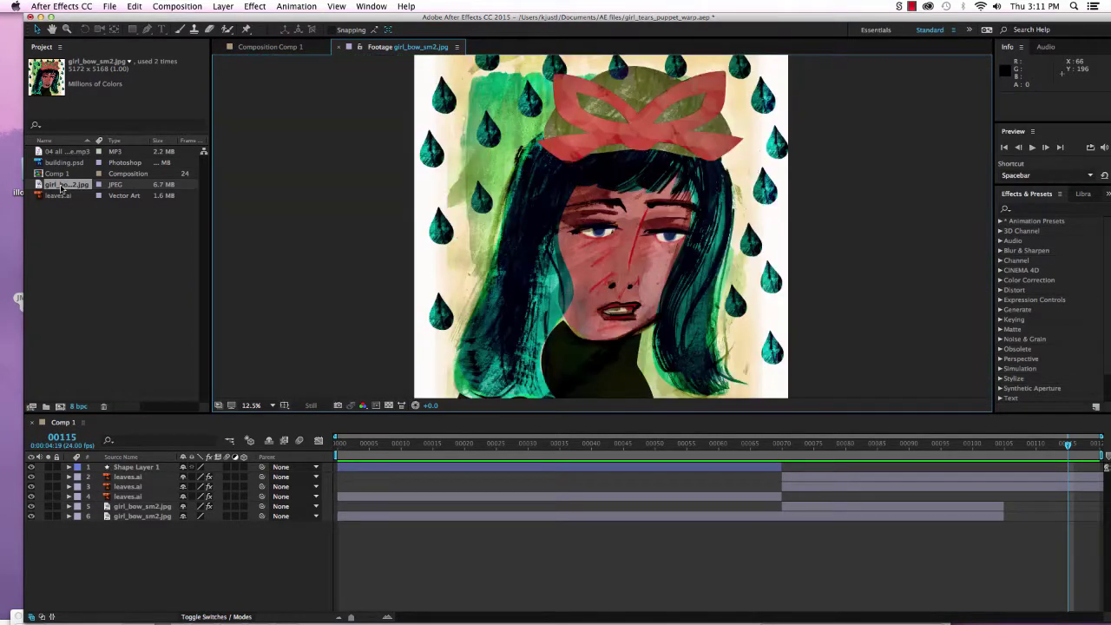
key(comma)
key(period)
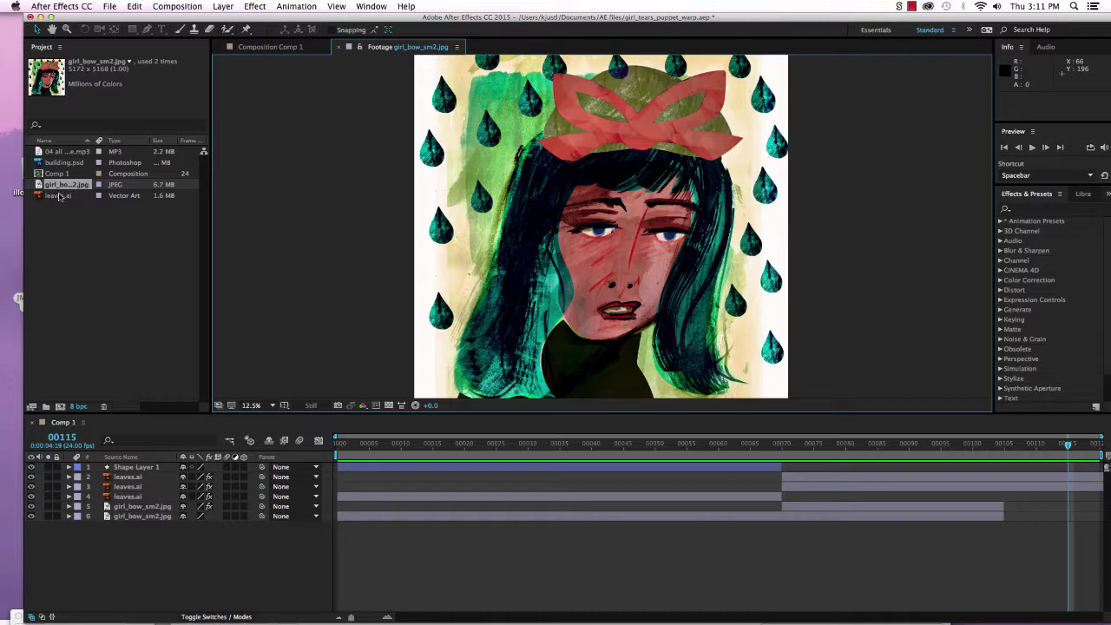
double_click(59, 195)
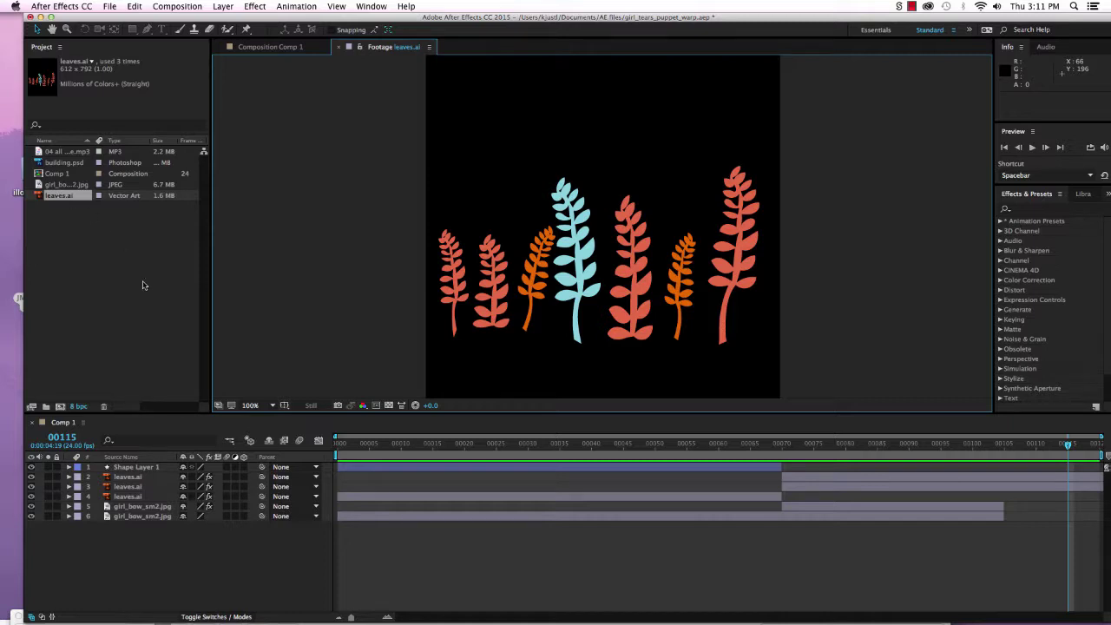
Step: Return to Comp 1's first frame and expand Shape Layer 1 to show Rectangle 1
click(339, 445)
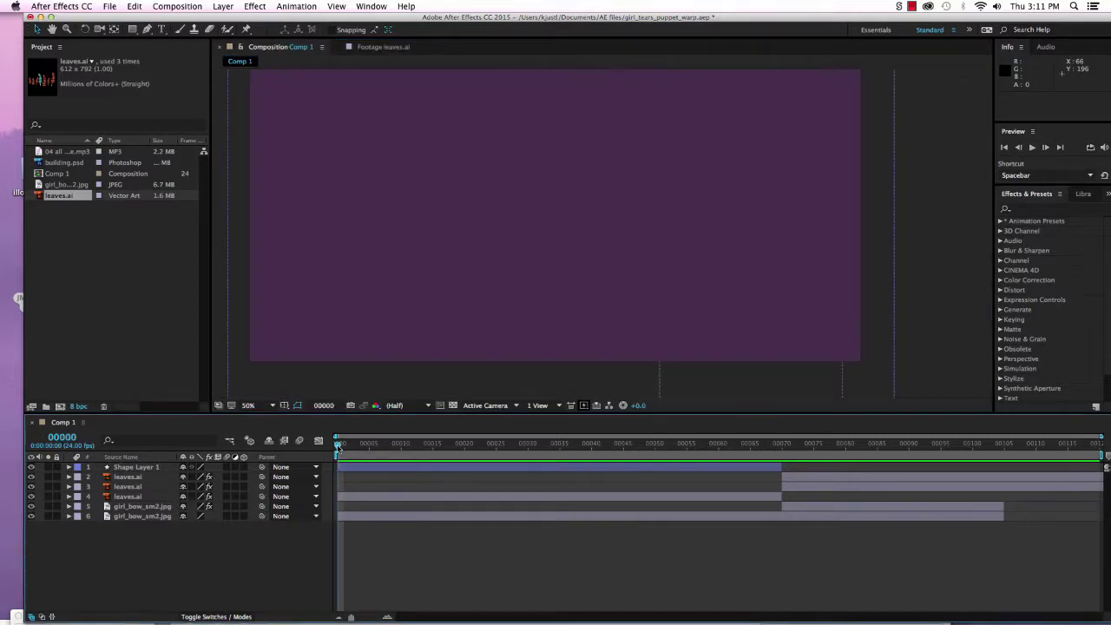
mouse_move(339, 446)
mouse_down()
mouse_move(416, 445)
mouse_move(327, 453)
mouse_move(372, 451)
mouse_move(338, 458)
mouse_up()
click(153, 469)
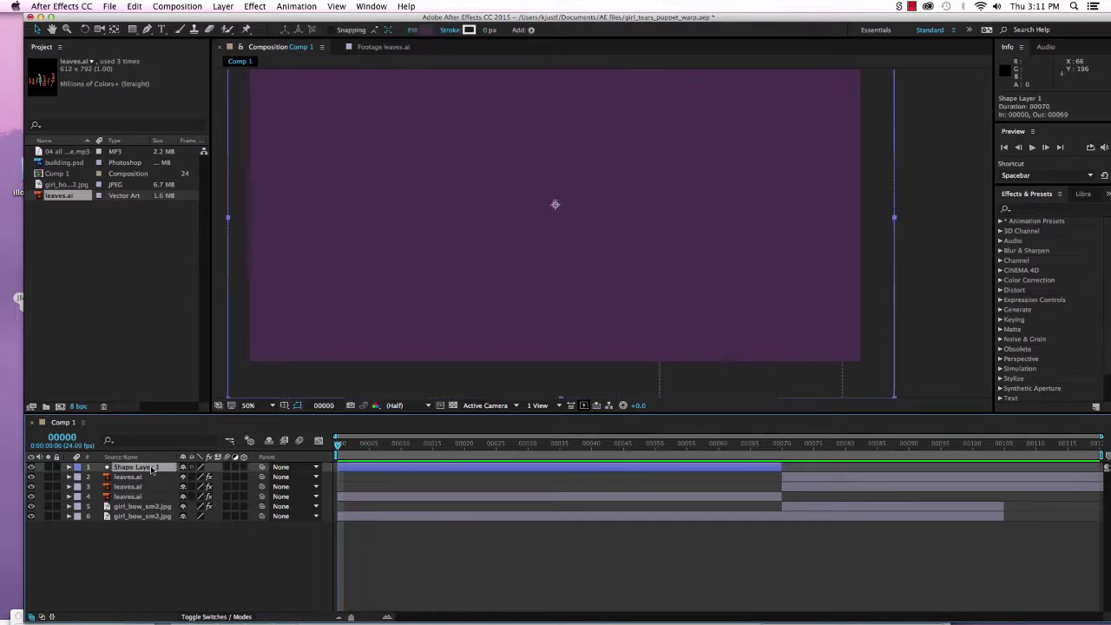
click(69, 469)
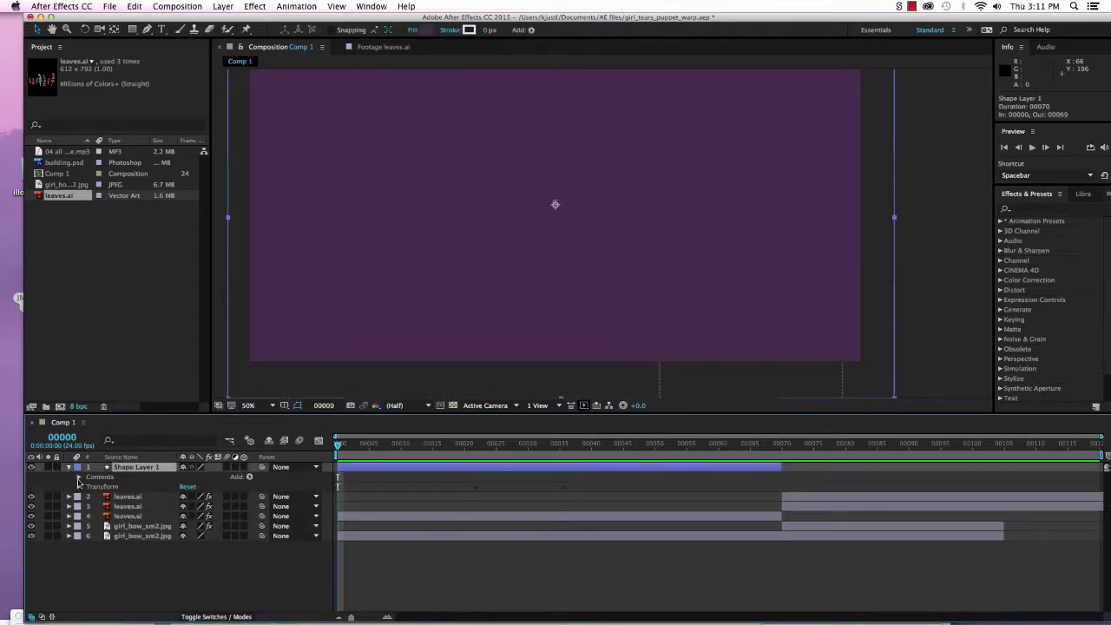
click(79, 477)
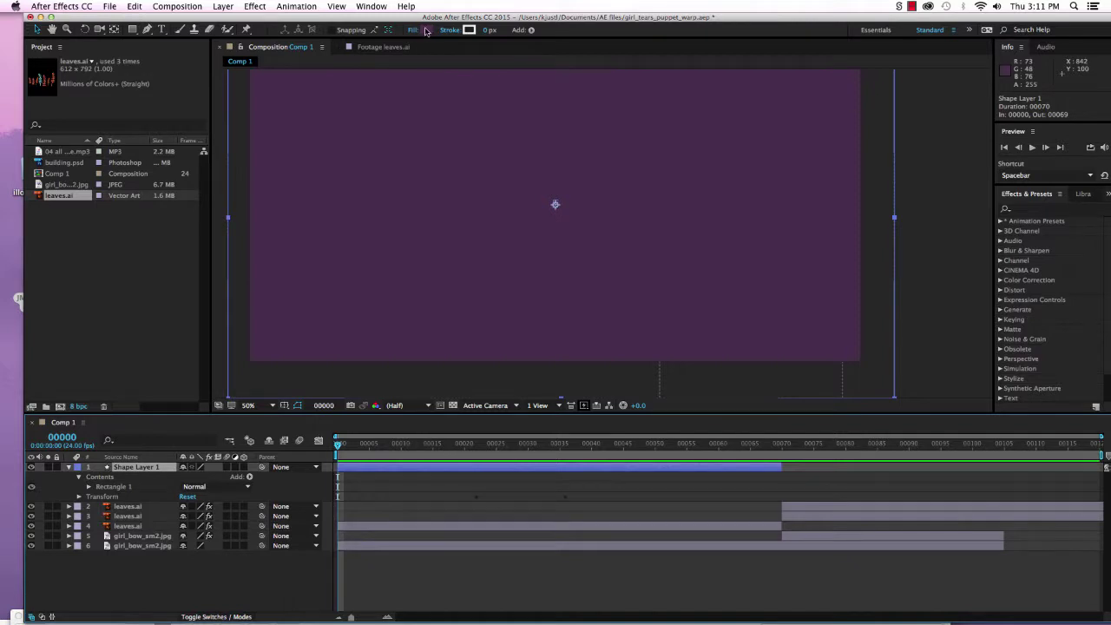
Step: Change the rectangle's fill colour to lavender blue 9198C4
click(426, 31)
click(688, 173)
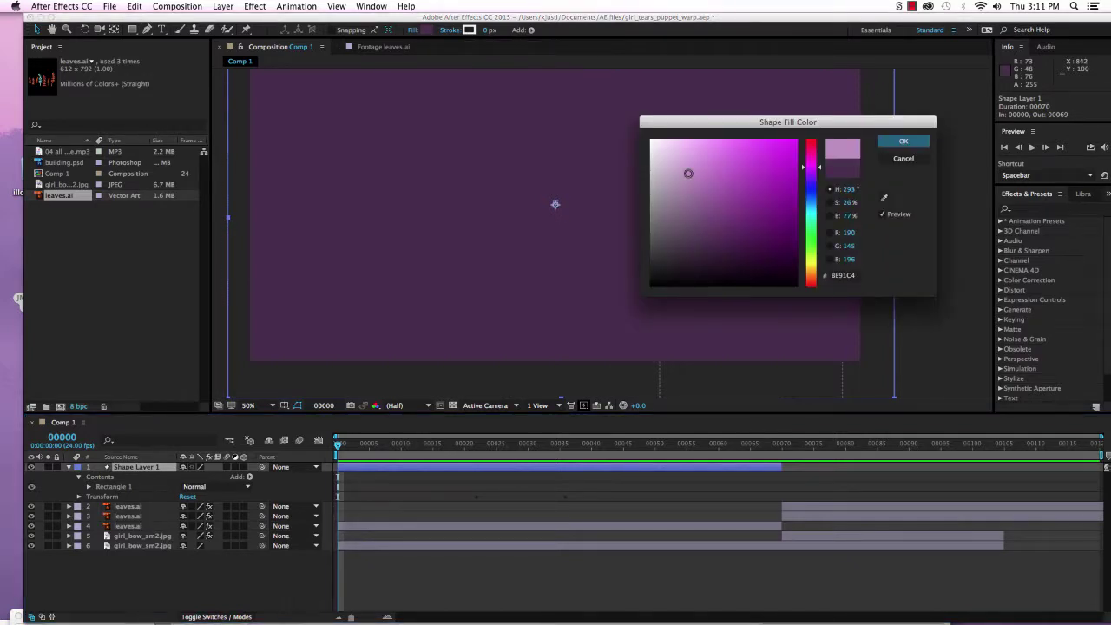
click(812, 196)
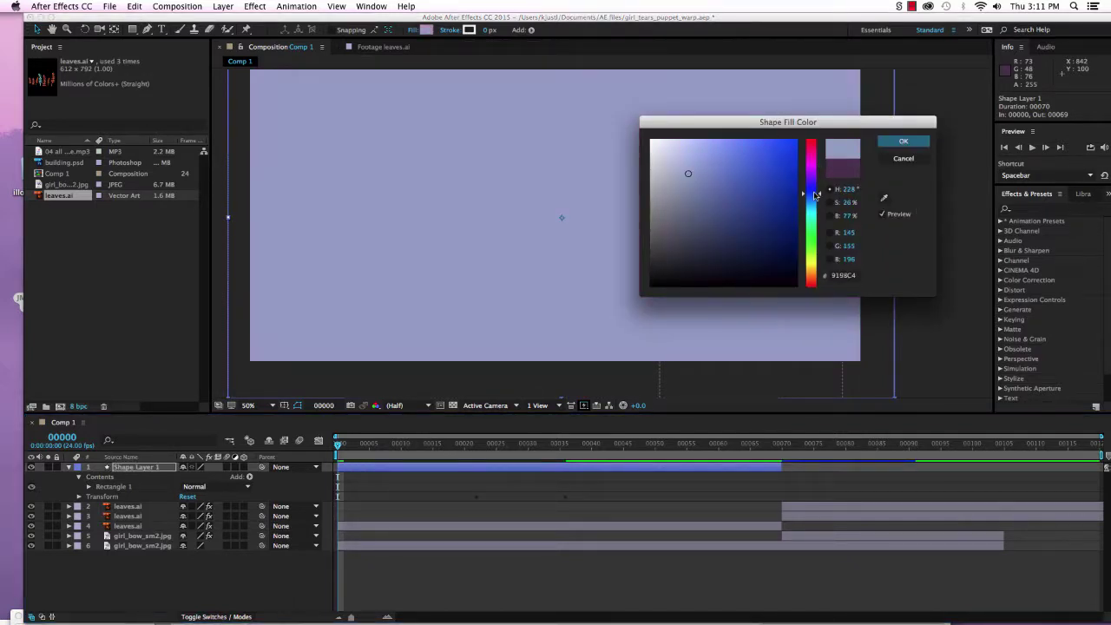
click(903, 142)
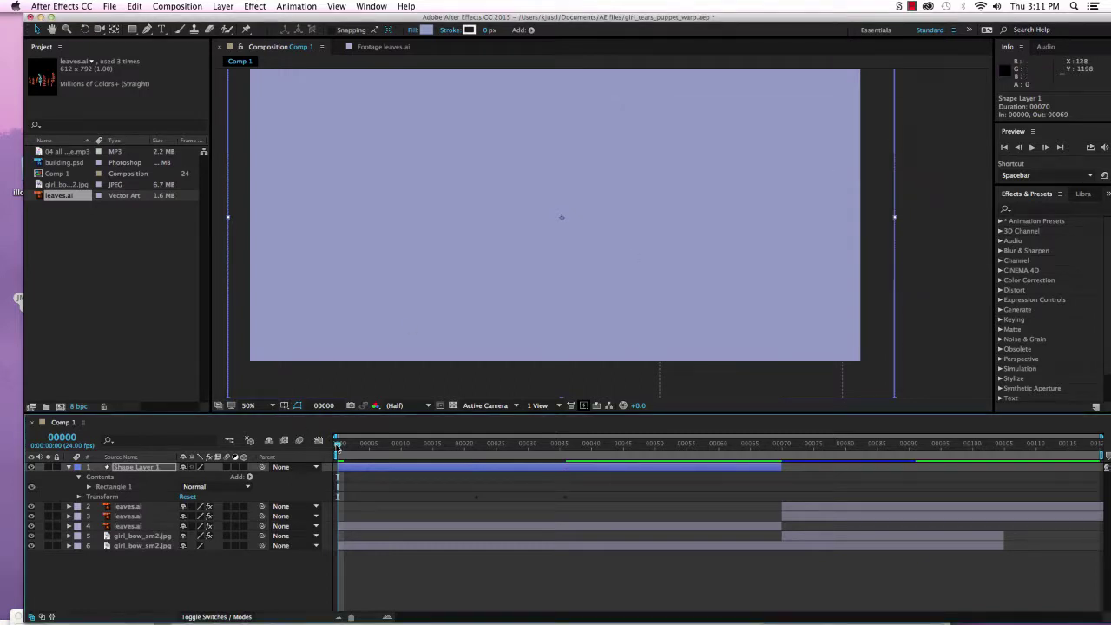
Step: Scrub Comp 1 through the girl reveal to frame 57, then across frames 62–66 to check the ferns
drag(338, 443, 690, 473)
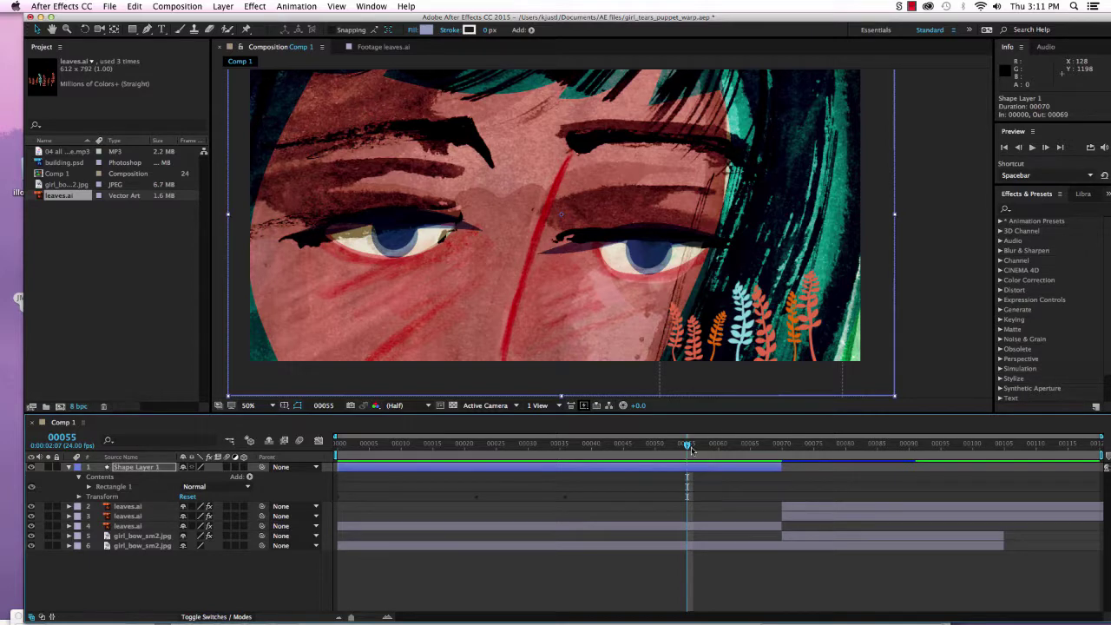
click(694, 446)
drag(694, 447, 729, 454)
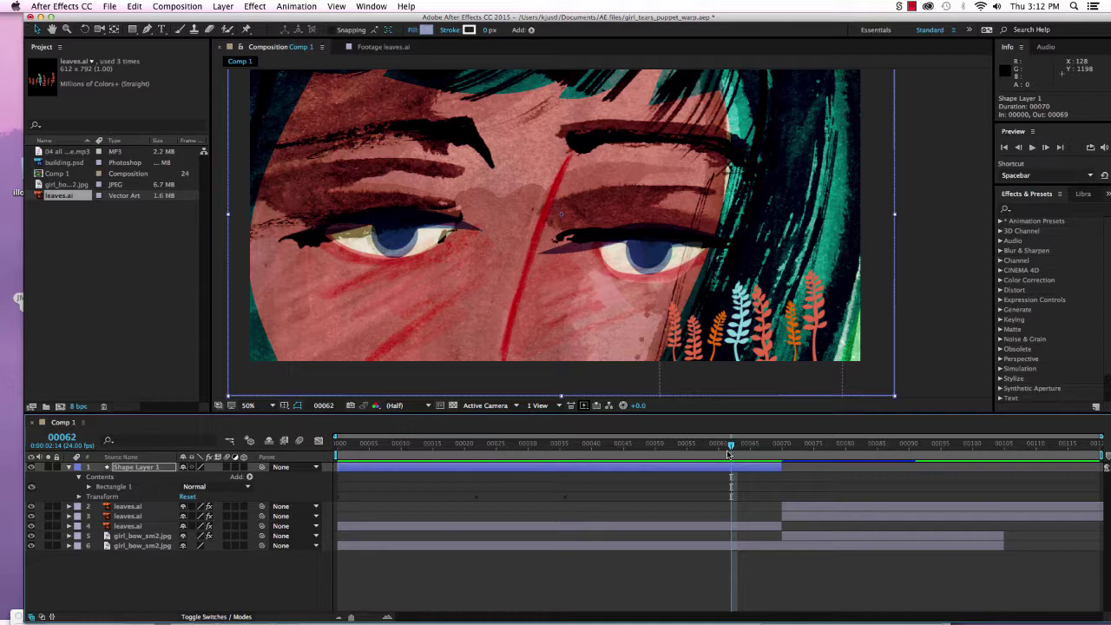
drag(730, 454, 801, 469)
Step: Select the leaves.ai and girl_bow_sm2.jpg layers and try extending layer 4's out point
click(721, 355)
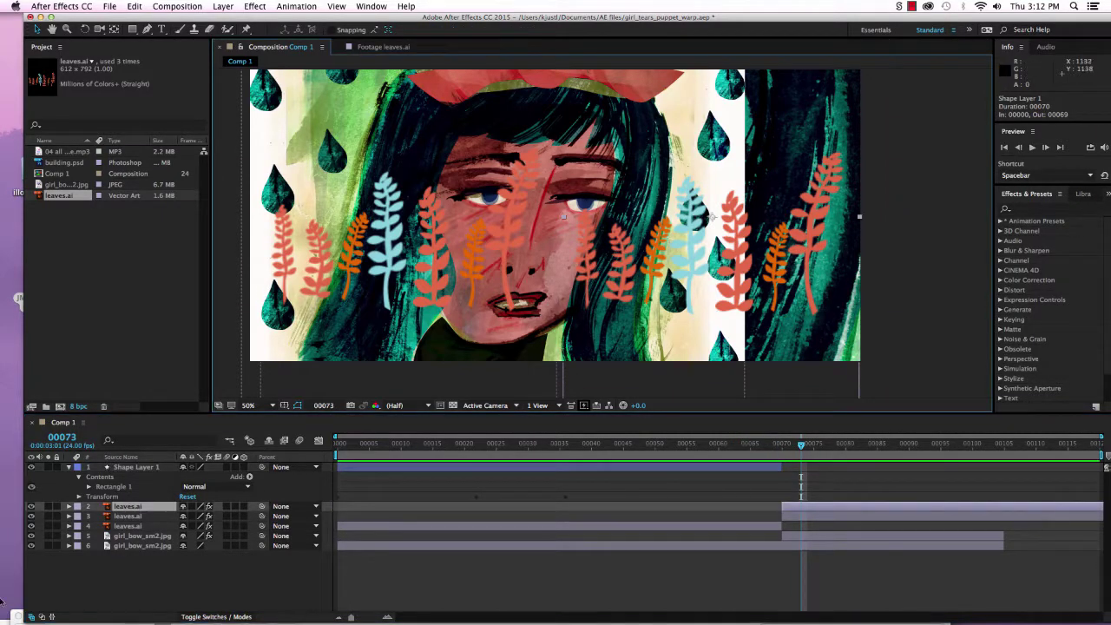
click(122, 537)
click(123, 546)
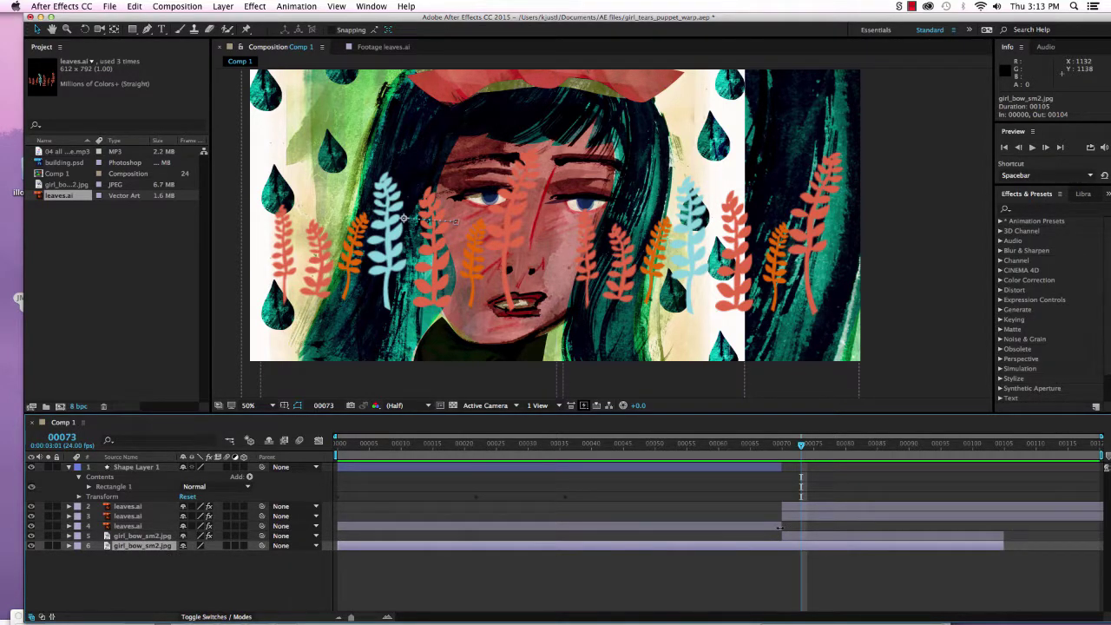
mouse_move(779, 526)
mouse_down()
mouse_move(1033, 526)
mouse_move(761, 531)
mouse_move(778, 528)
mouse_up()
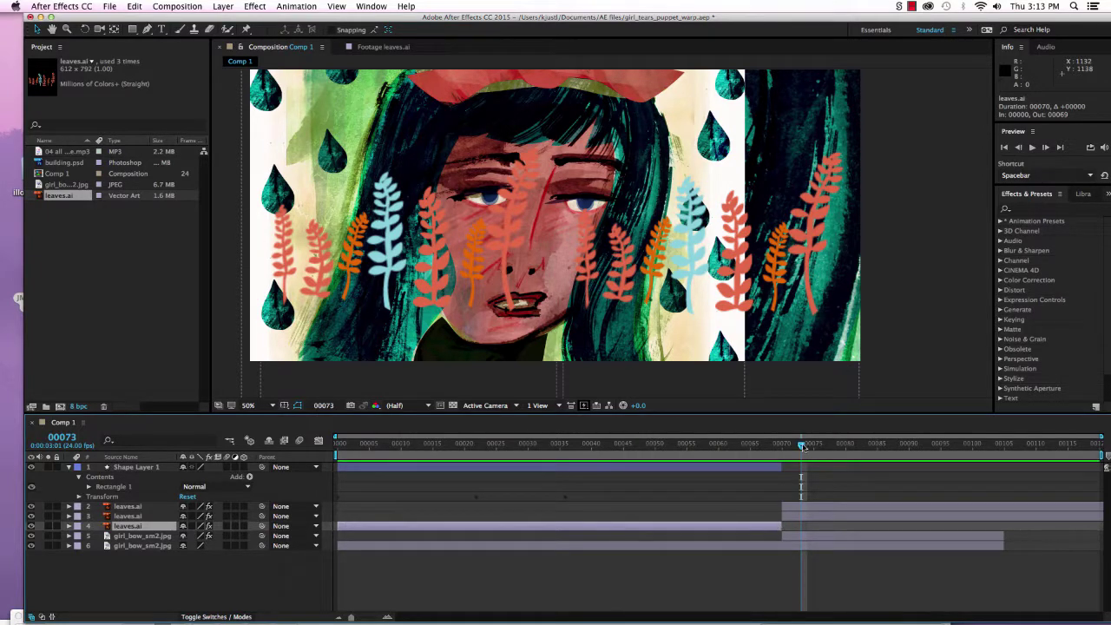
drag(802, 446, 784, 527)
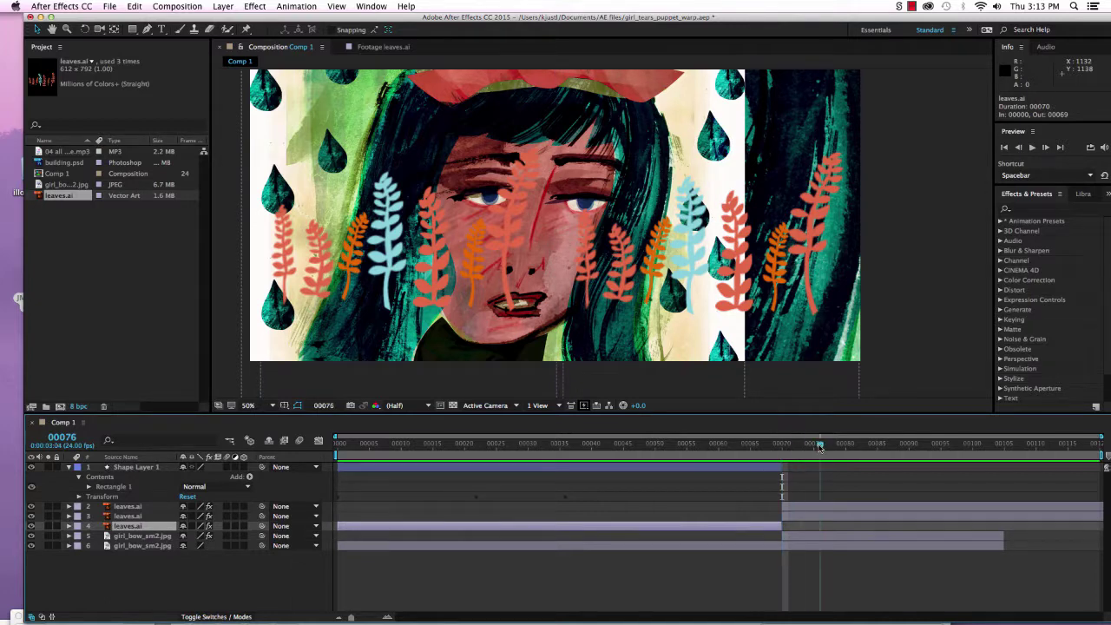
Step: Return to the eyes close-up and toggle layer 4 off and on to identify its ferns
drag(815, 447, 649, 480)
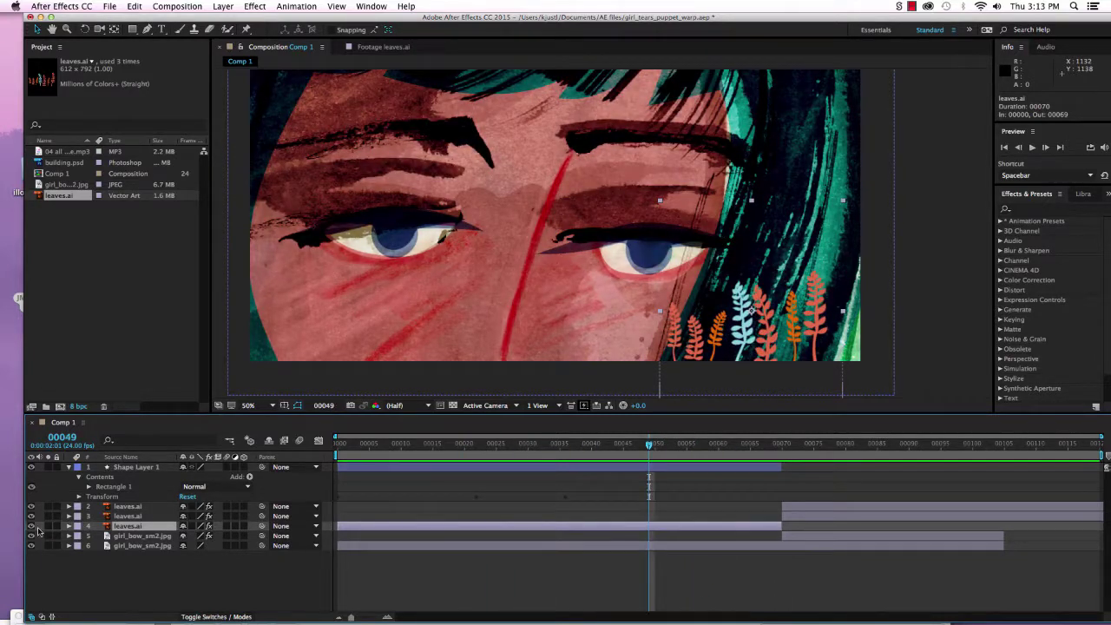
click(31, 527)
click(31, 526)
Step: Duplicate the layer 4 ferns, shift the copy left along the bottom, and review its fade-in
key(super+d)
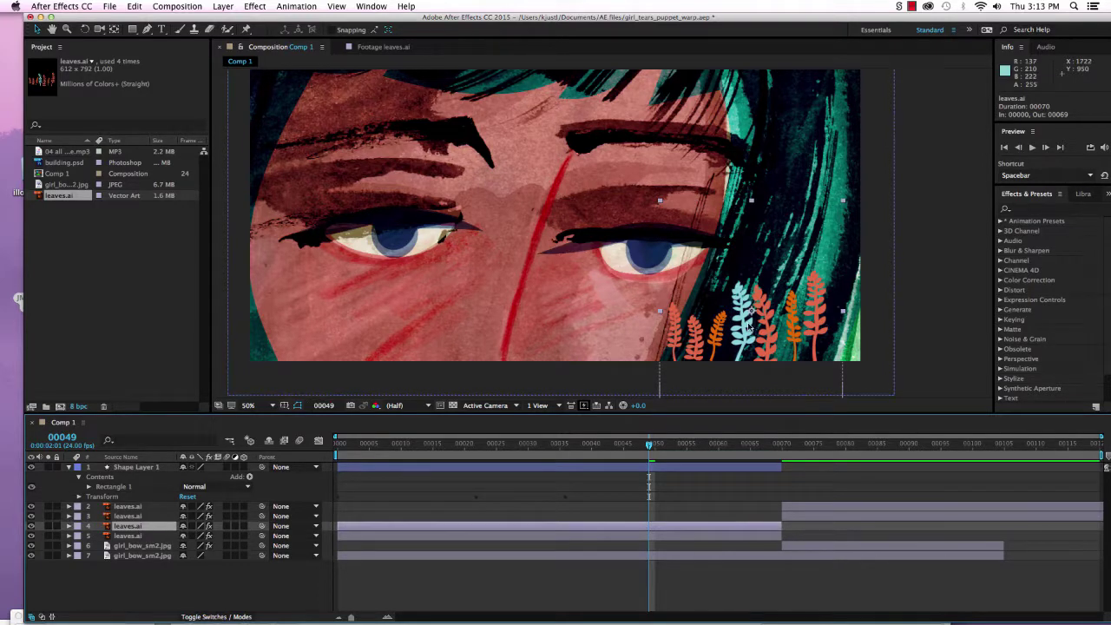
drag(747, 325, 560, 325)
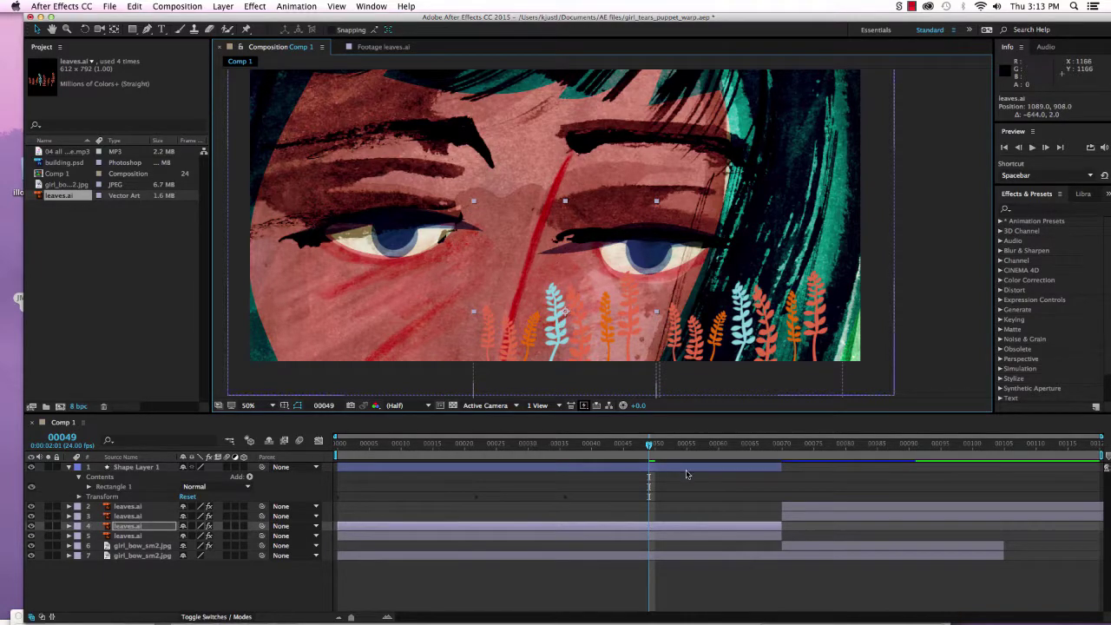
drag(650, 445, 598, 443)
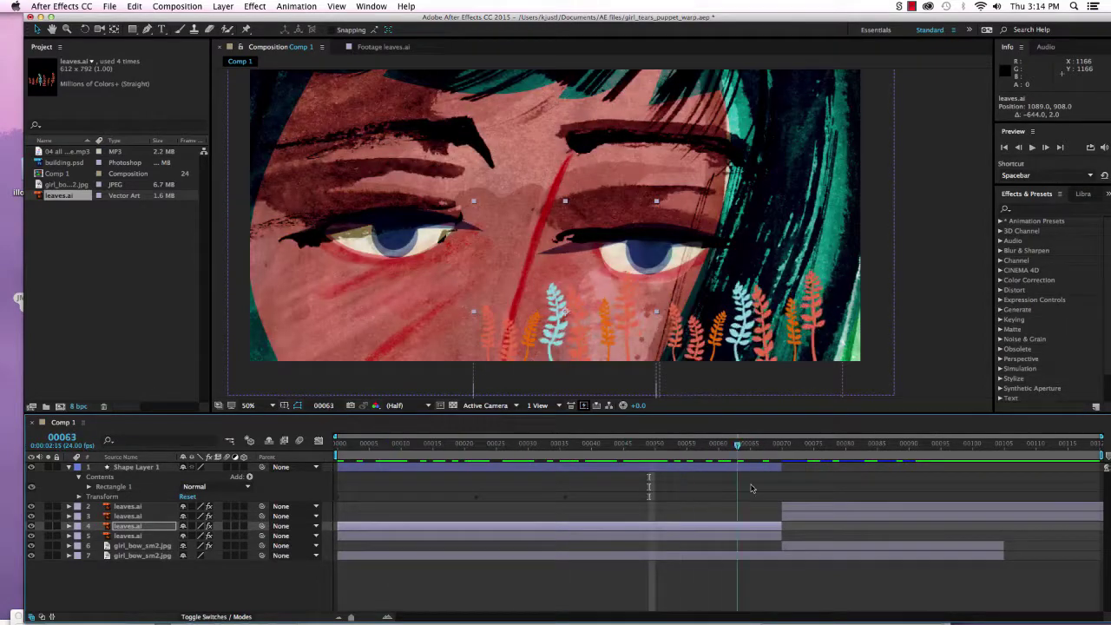
Step: End layer 5 at frame 70 and select leaves layers 2 and 3
key(o)
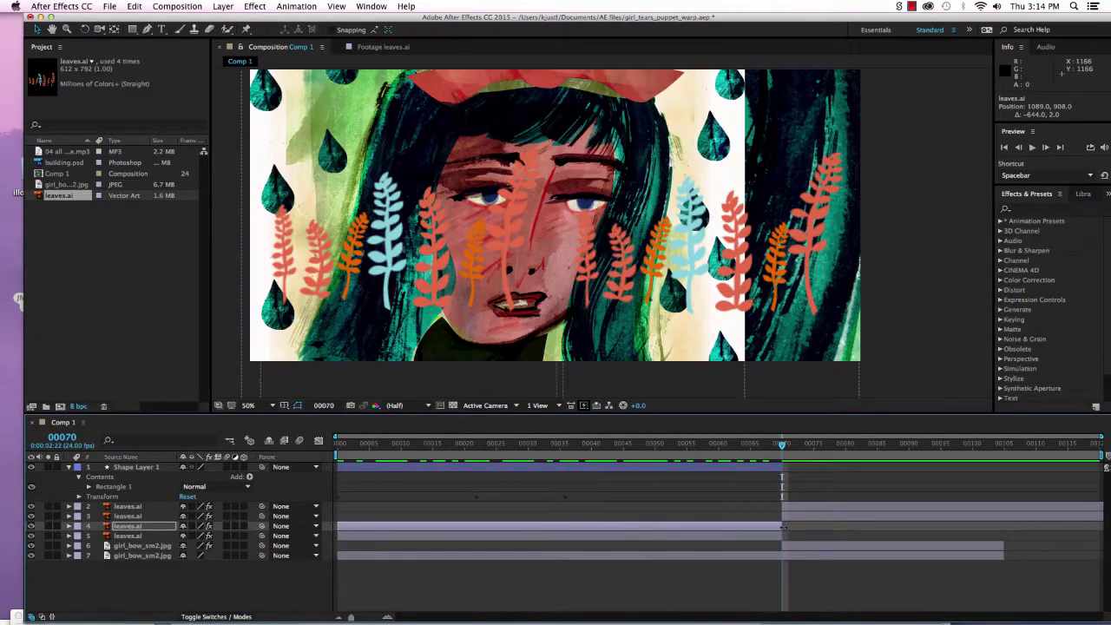
mouse_move(782, 536)
mouse_down()
mouse_move(941, 536)
mouse_move(782, 537)
mouse_up()
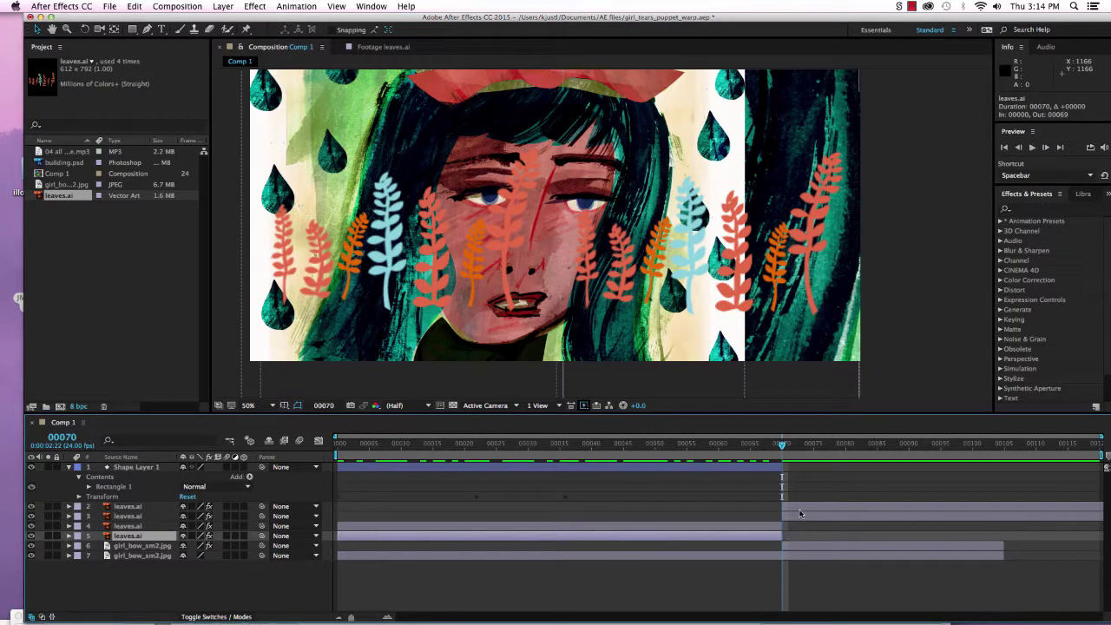
click(798, 509)
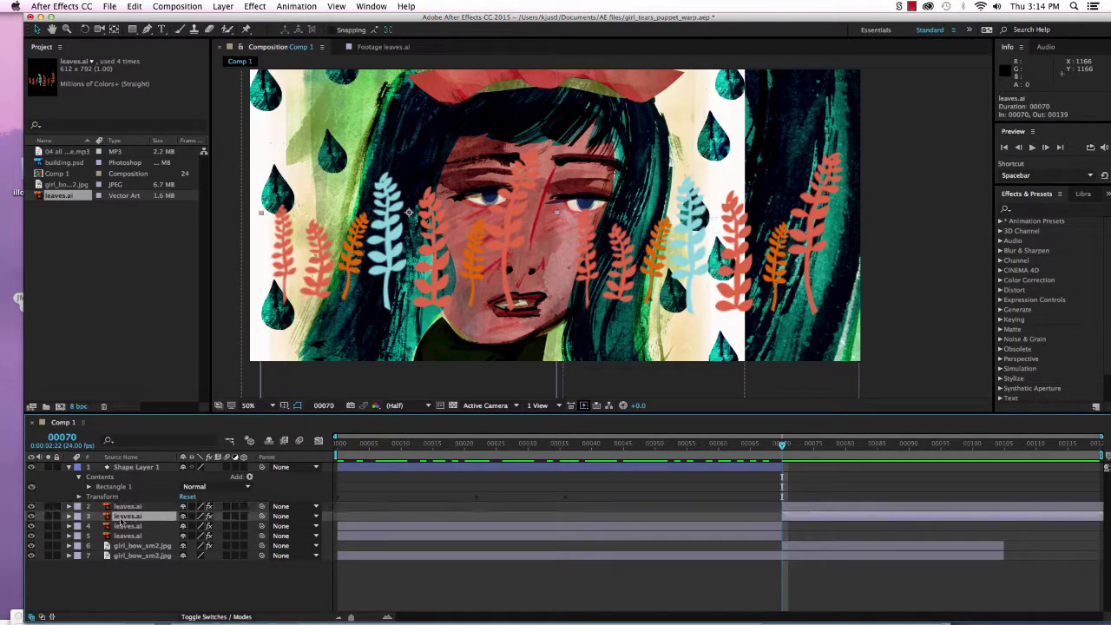
shift+click(810, 519)
mouse_move(798, 510)
mouse_down()
mouse_move(354, 521)
mouse_move(800, 505)
mouse_up()
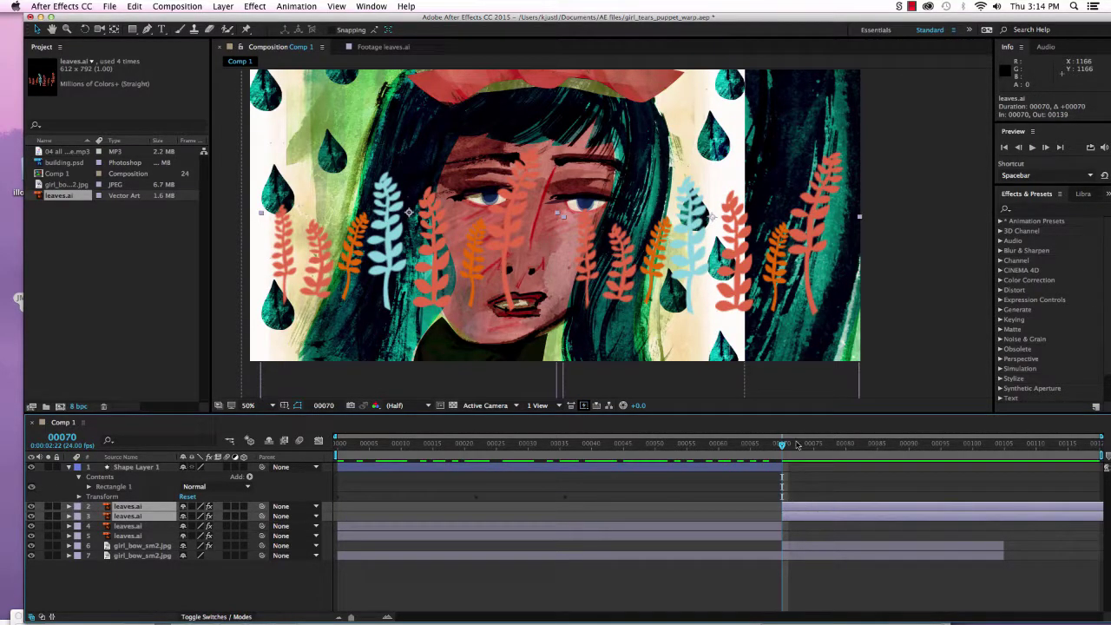
drag(782, 445, 788, 497)
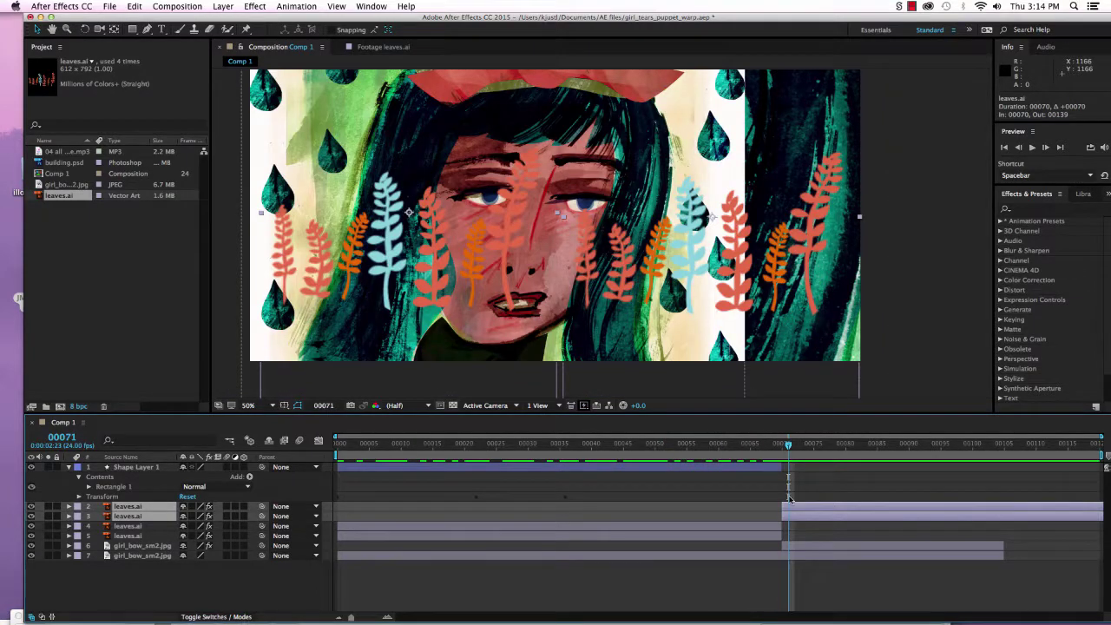
Step: Scale the selected leaves layers down to 162.2% and review their entrance frames
click(69, 507)
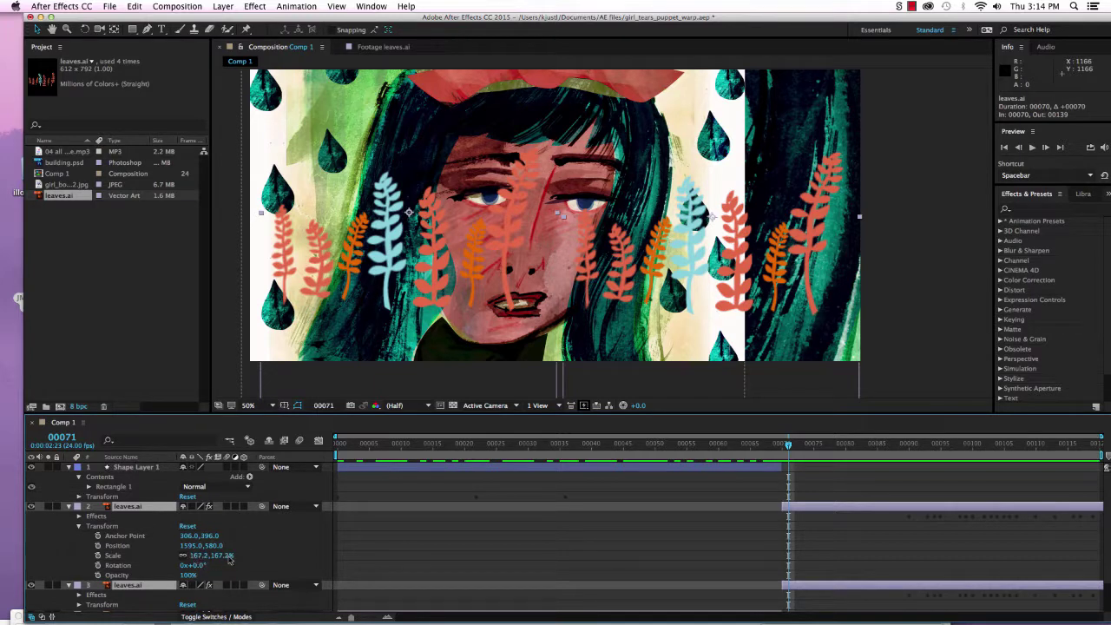
drag(217, 555, 295, 567)
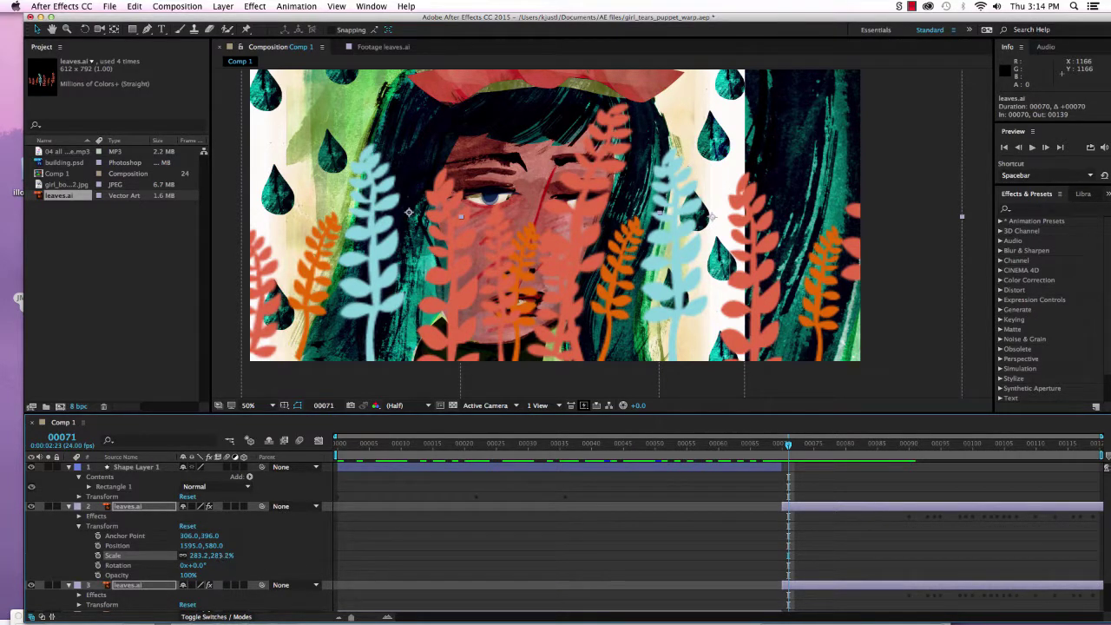
drag(209, 556, 153, 558)
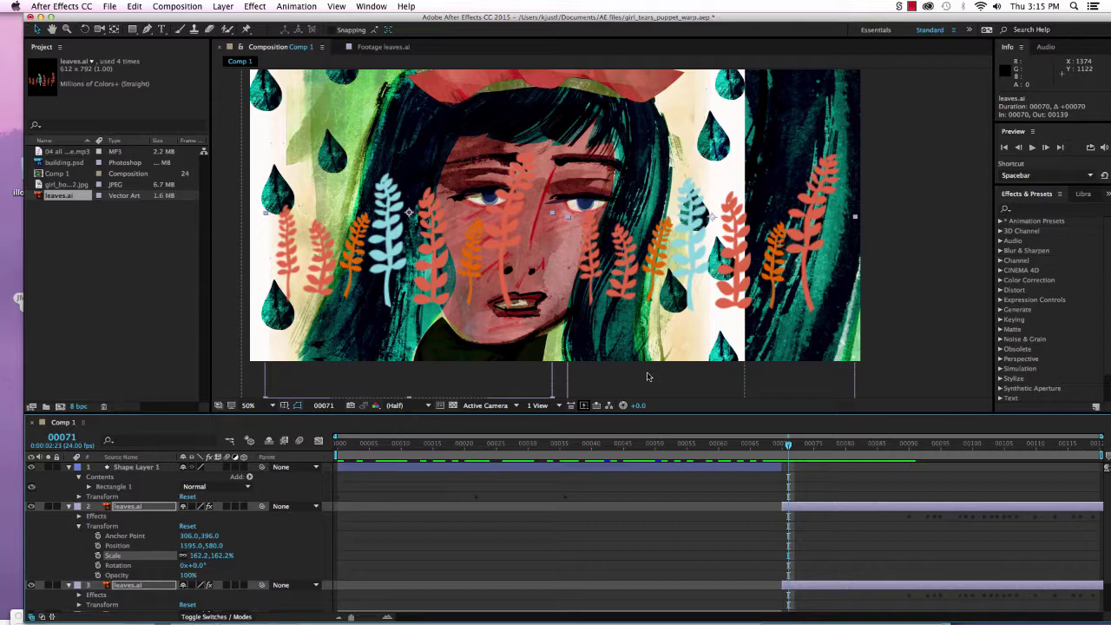
mouse_move(789, 444)
mouse_down()
mouse_move(752, 445)
mouse_move(807, 448)
mouse_move(781, 448)
mouse_up()
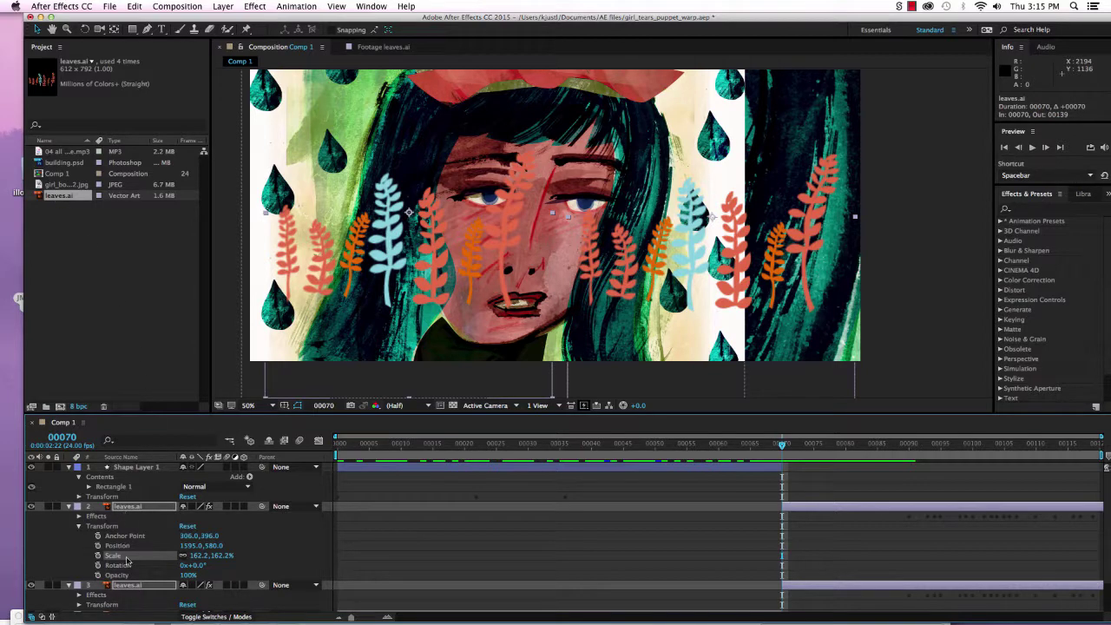
Step: Select leaves layers 2 and 3 and keyframe their Opacity at 0% at frame 70
click(124, 506)
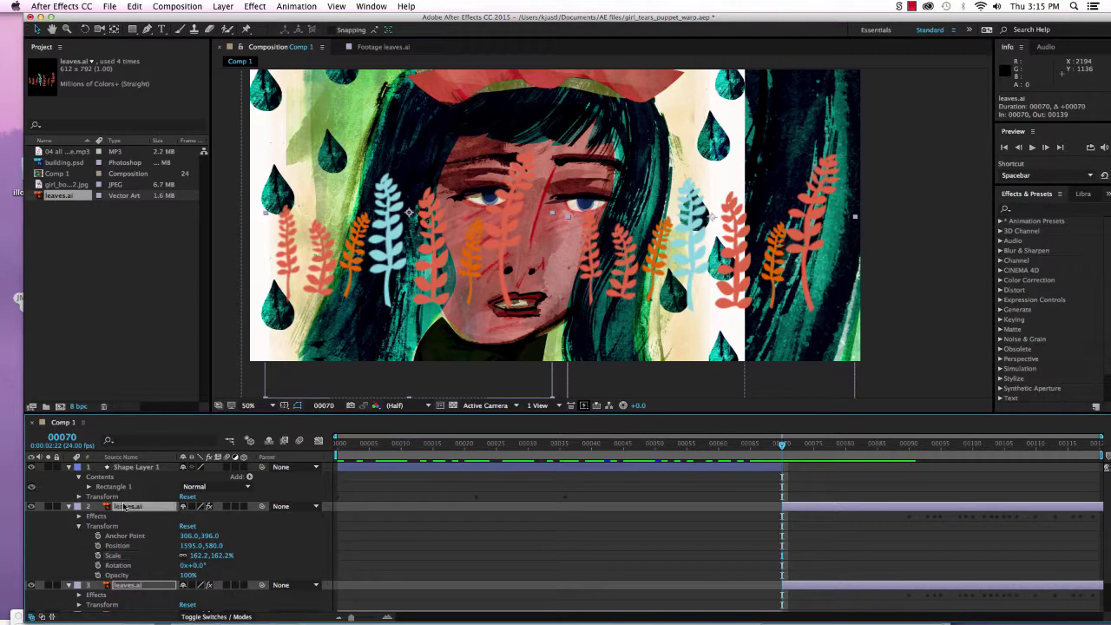
click(91, 587)
shift+click(130, 506)
click(98, 577)
drag(188, 575, 95, 575)
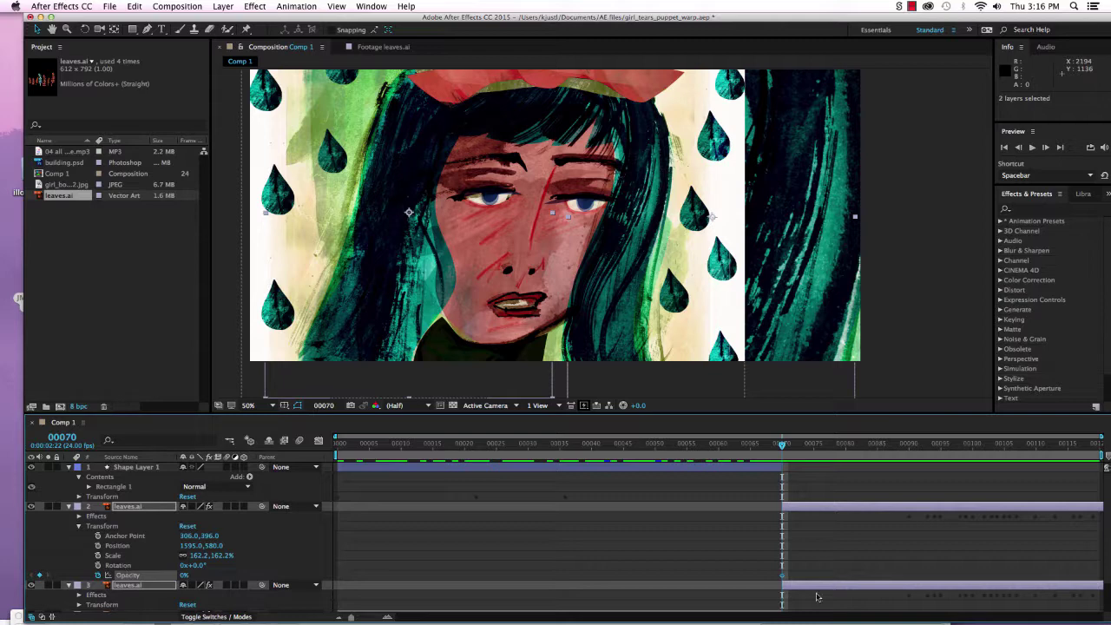
Step: Set their Opacity to 100% at frame 80 and preview the fade-in
drag(782, 447, 847, 447)
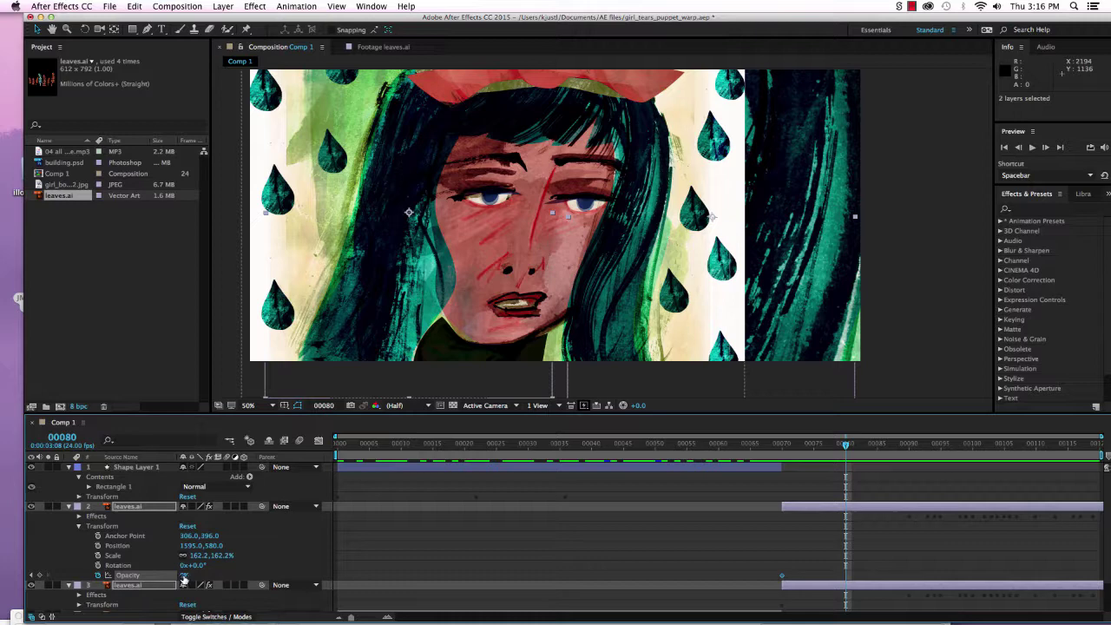
drag(183, 576, 253, 573)
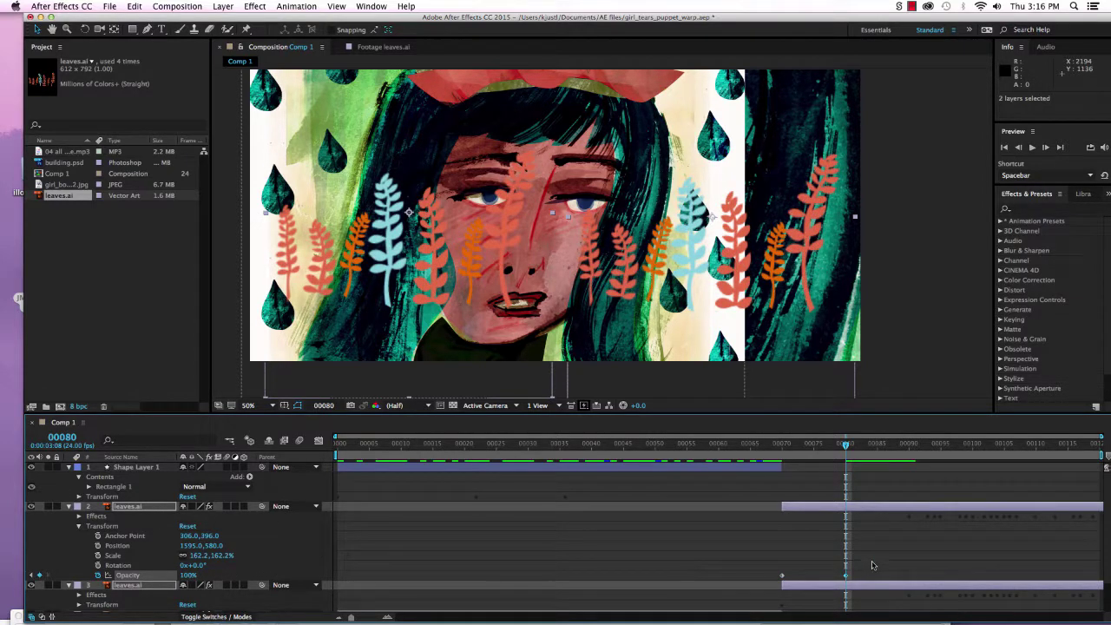
drag(846, 447, 546, 476)
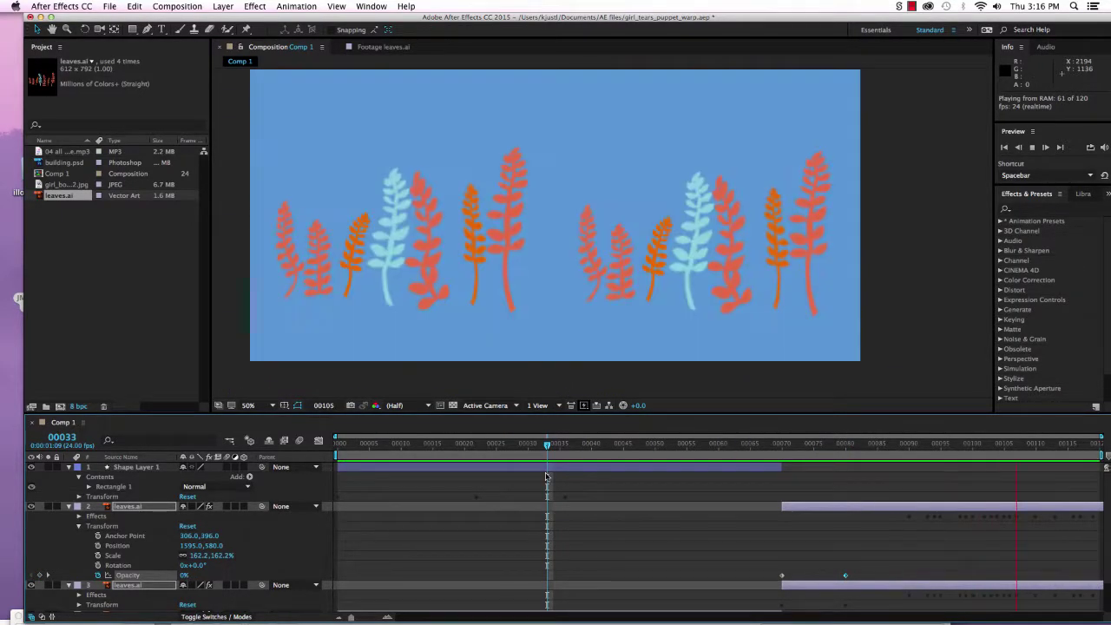
click(959, 444)
mouse_move(981, 449)
mouse_down()
mouse_move(1073, 448)
mouse_move(958, 446)
mouse_move(1036, 456)
mouse_move(977, 469)
mouse_up()
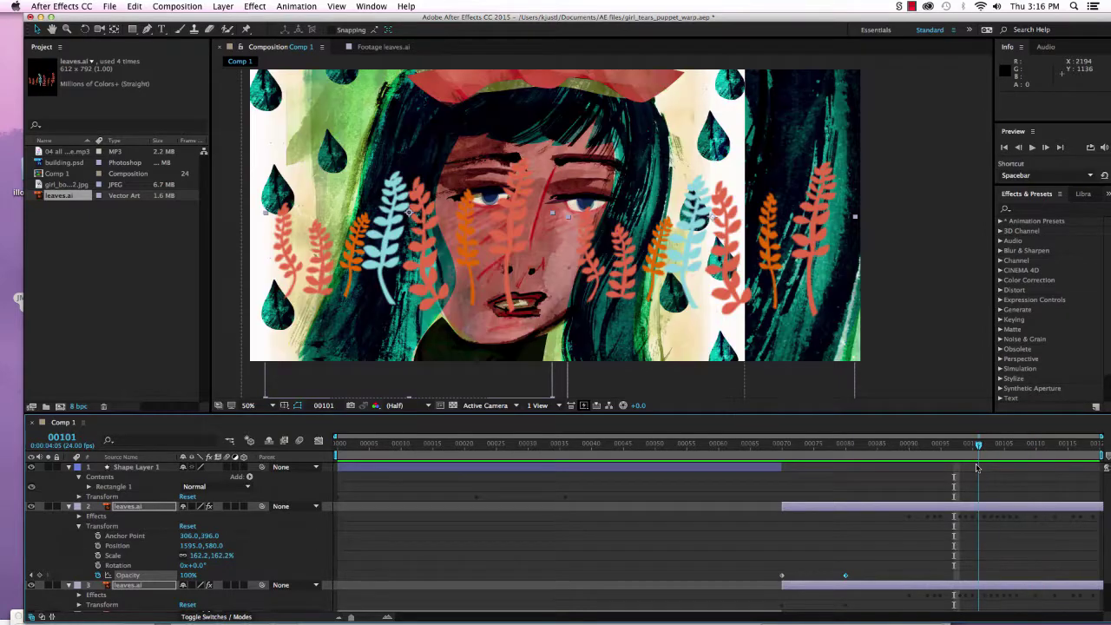
Step: Extend girl_bow_sm2.jpg layer 6 to the comp end and preview from just before frame 70
click(69, 507)
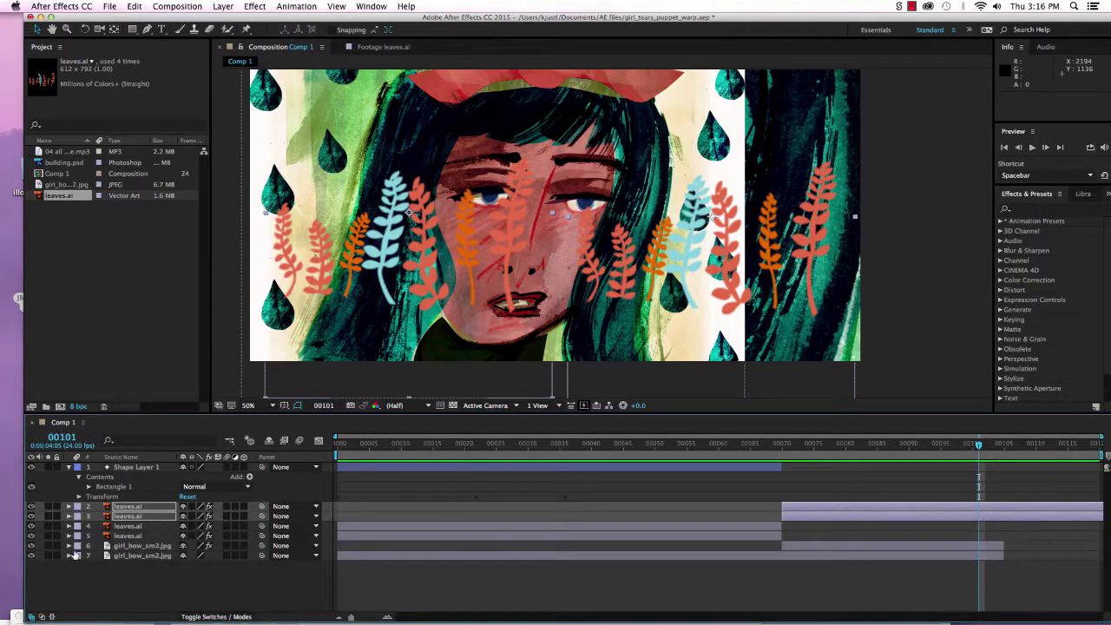
click(126, 547)
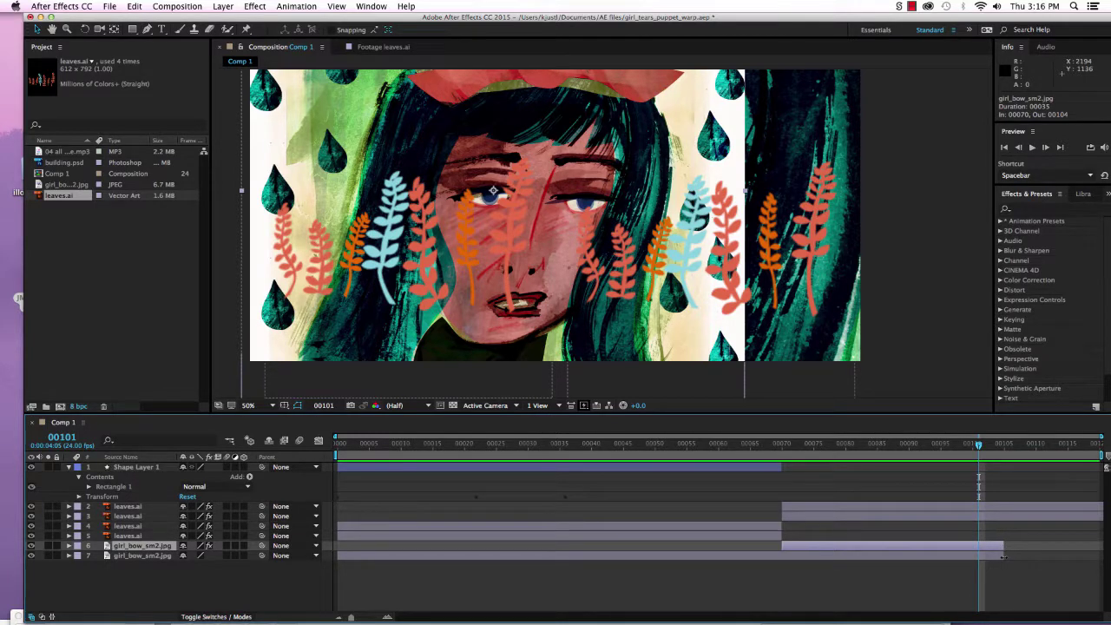
drag(1003, 556, 1105, 556)
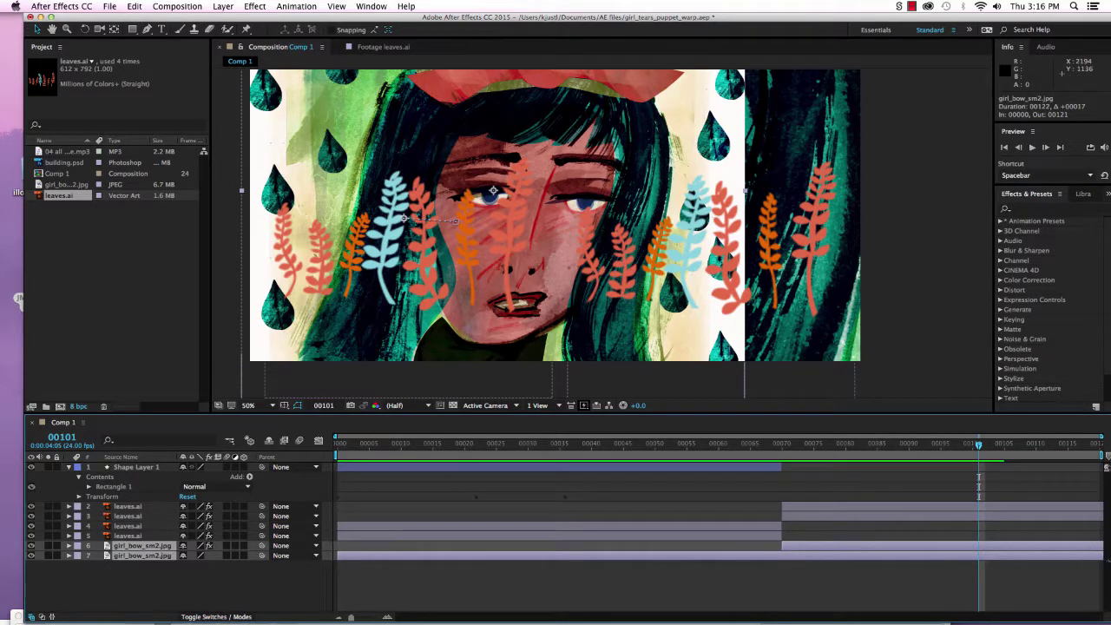
click(762, 446)
key(space)
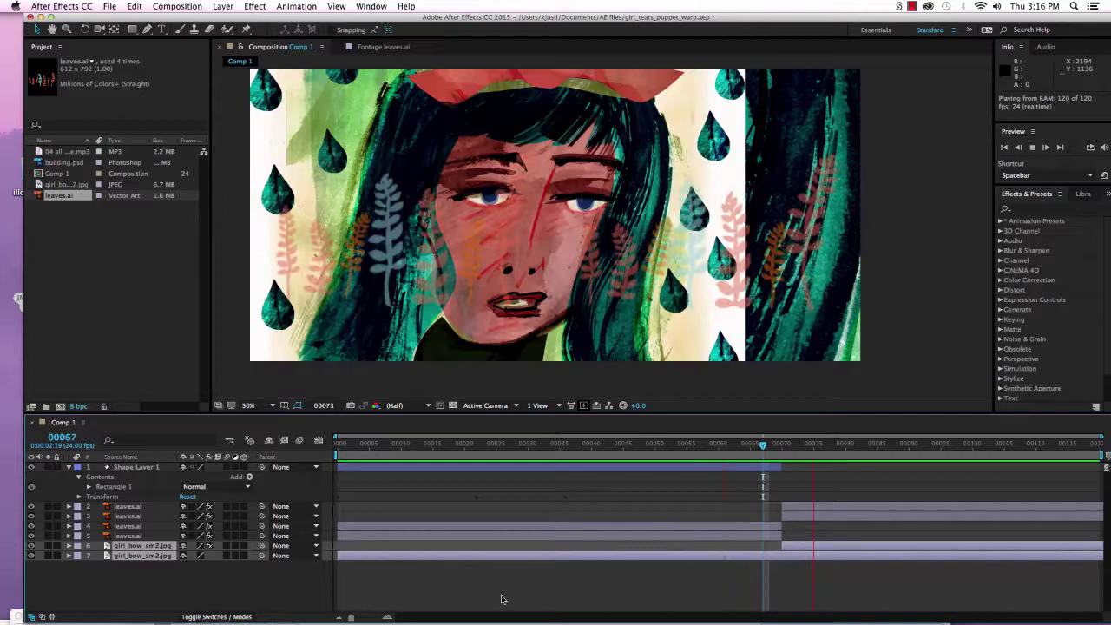
Step: Keyframe the leaves layers' Scale starting at frame 80, enlarging them at frame 89
key(space)
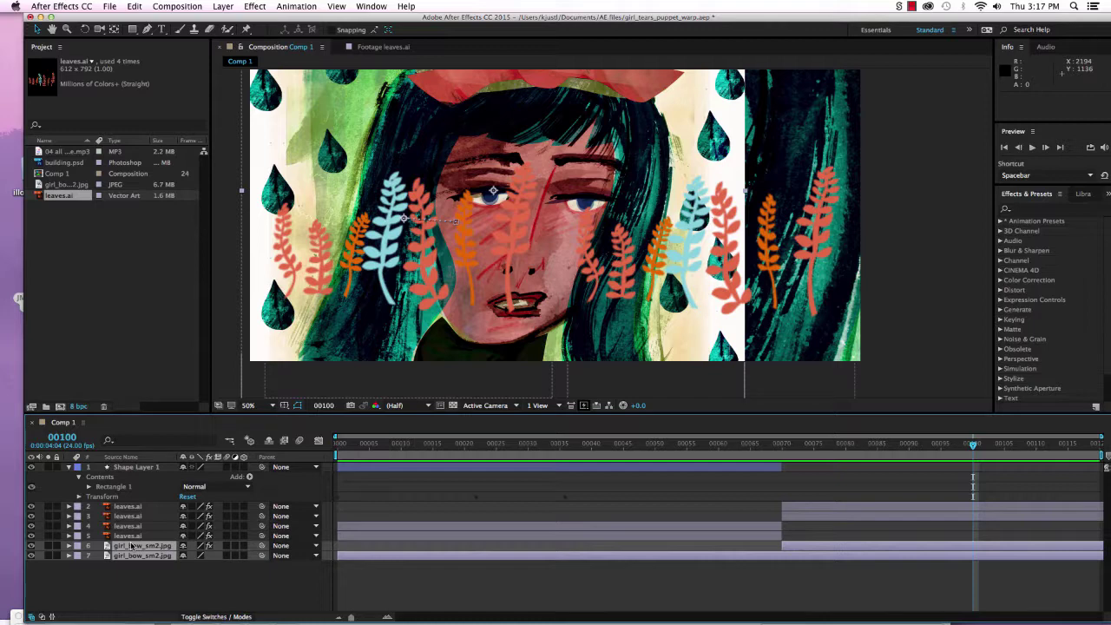
click(130, 507)
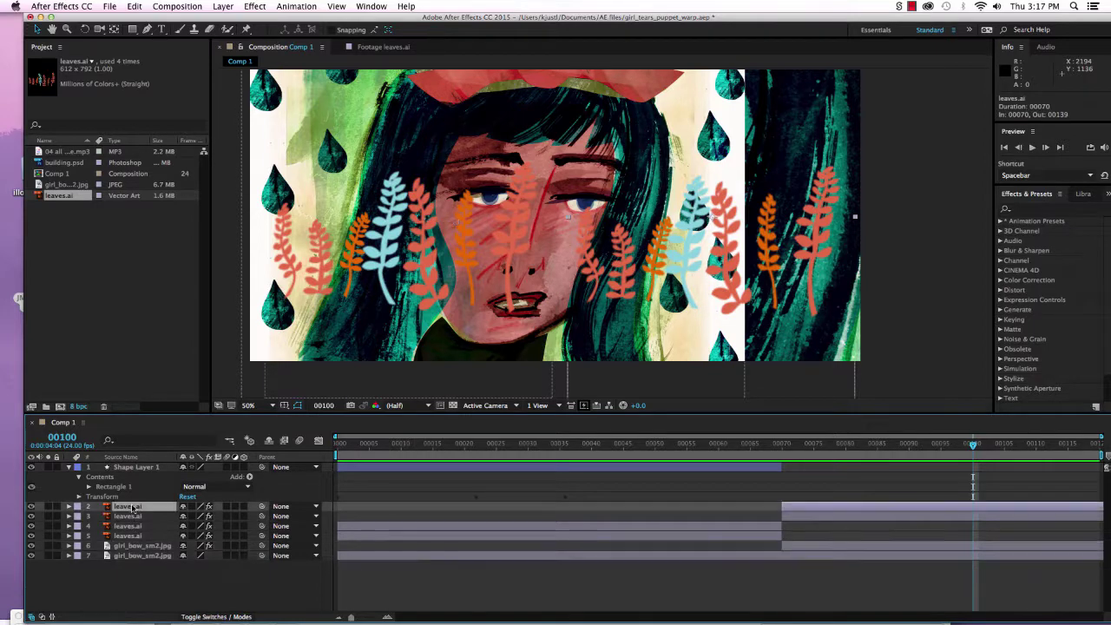
click(131, 518)
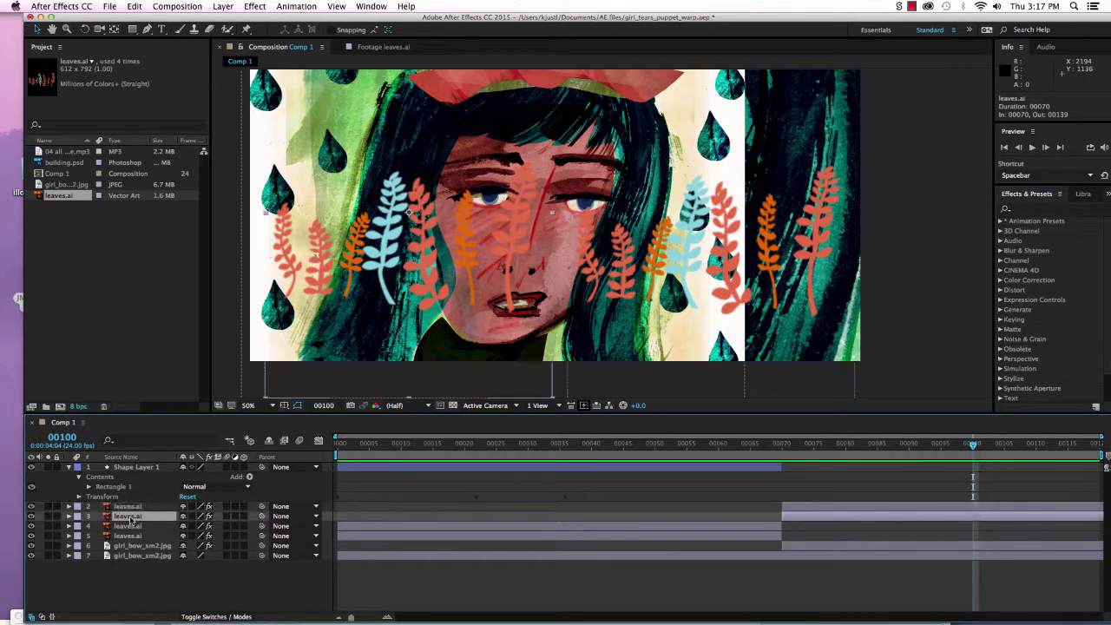
click(68, 507)
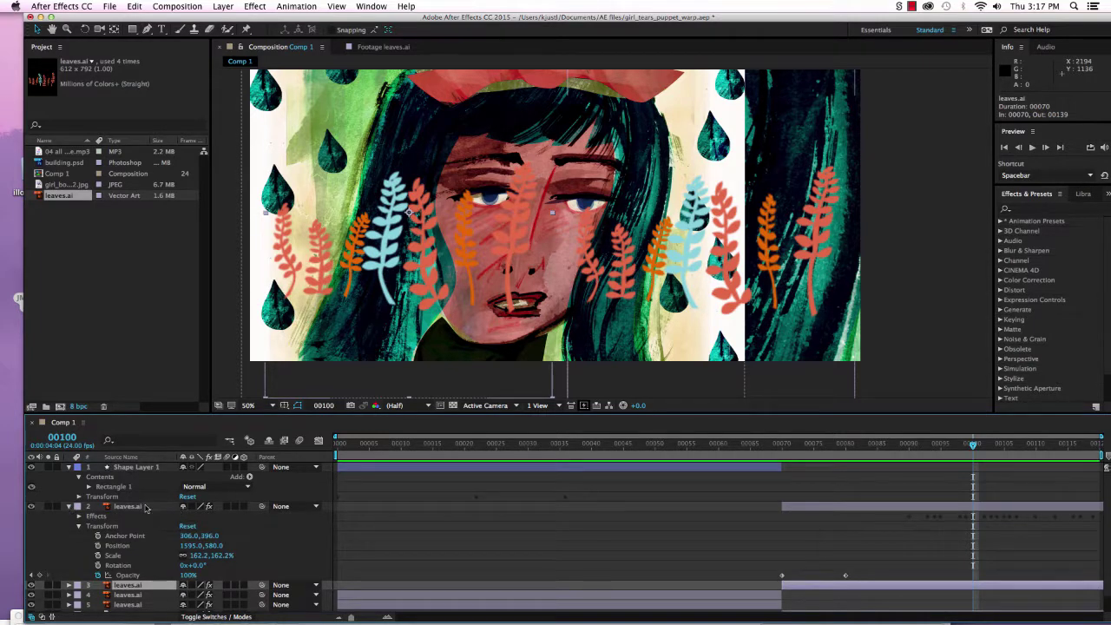
click(146, 507)
shift+click(138, 586)
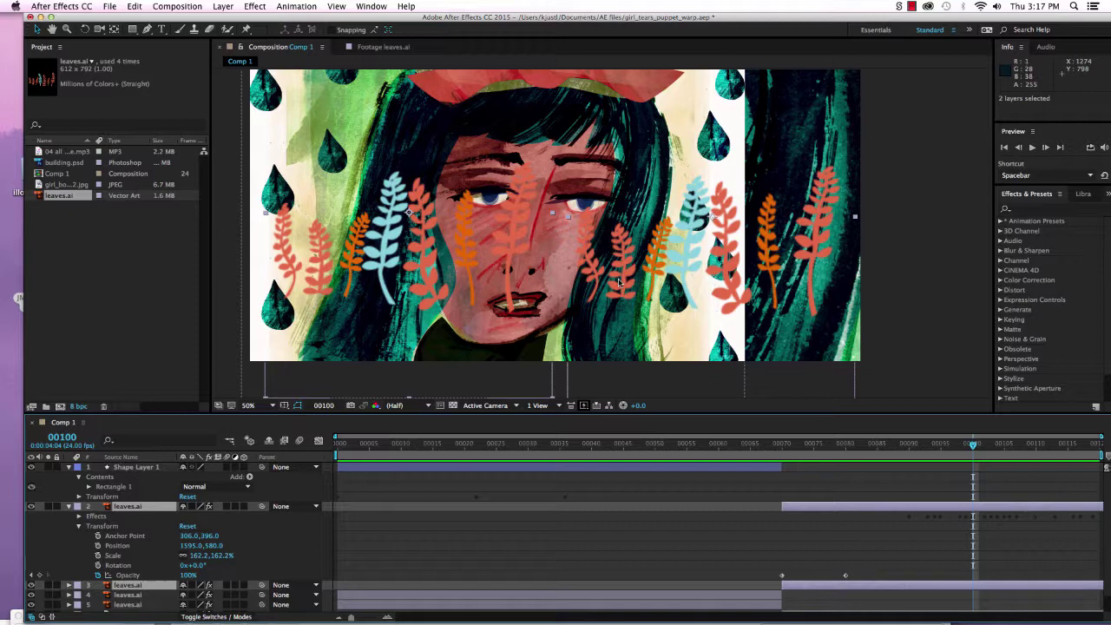
drag(974, 447, 901, 451)
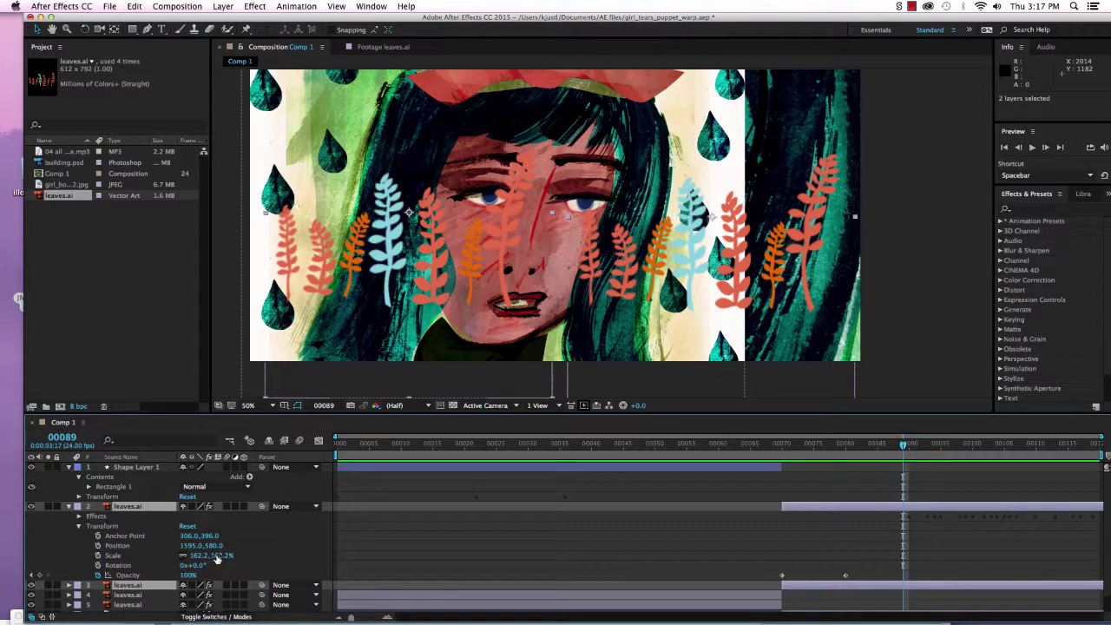
click(98, 556)
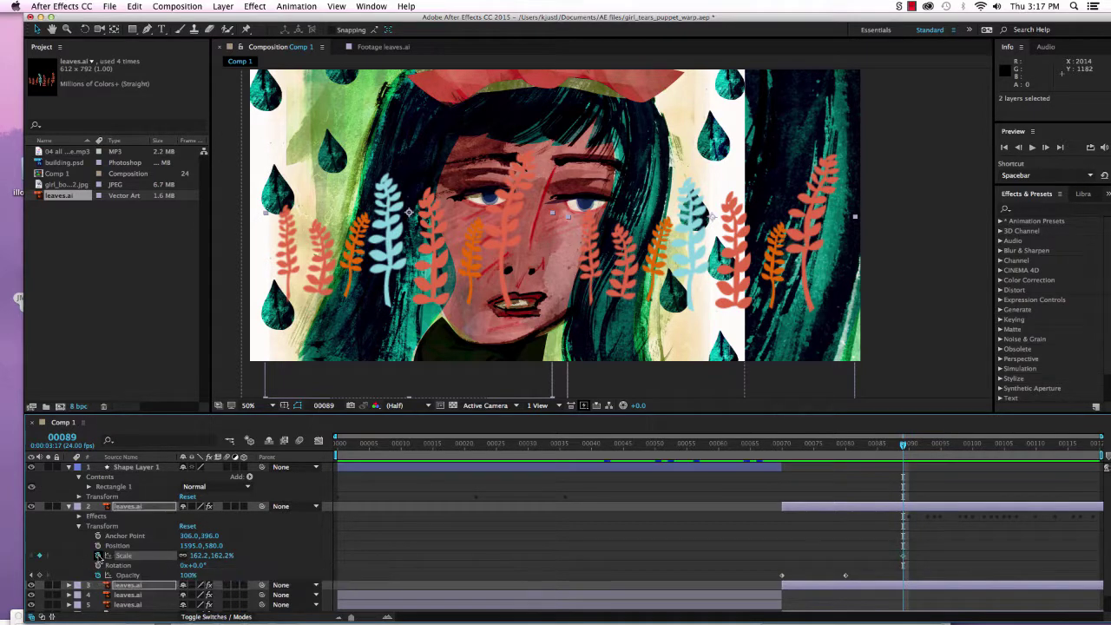
drag(903, 557, 845, 556)
drag(219, 555, 240, 556)
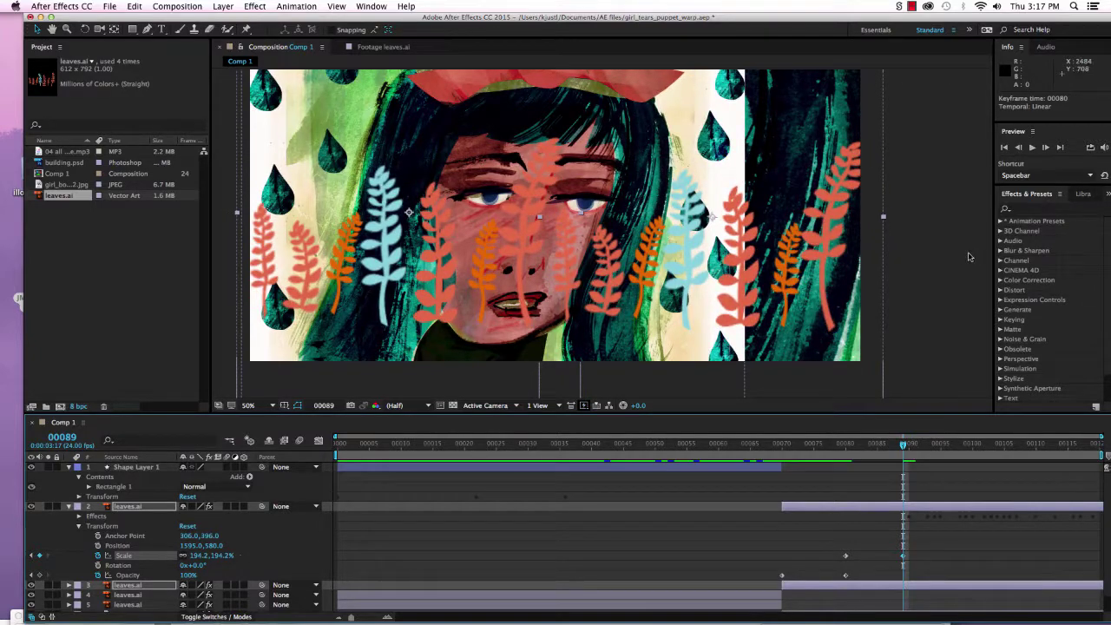
click(249, 440)
Step: Keyframe Rotation from frame 80, tilting to 8° at frame 89, adjusting at frame 106, then preview
click(98, 565)
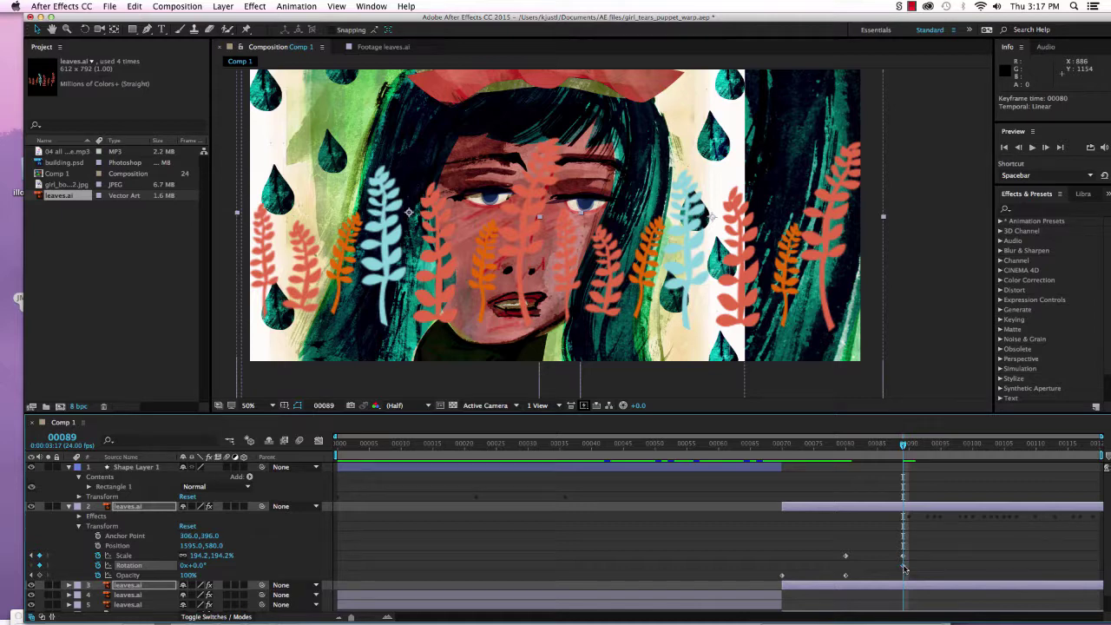
drag(904, 566, 847, 567)
drag(199, 565, 206, 565)
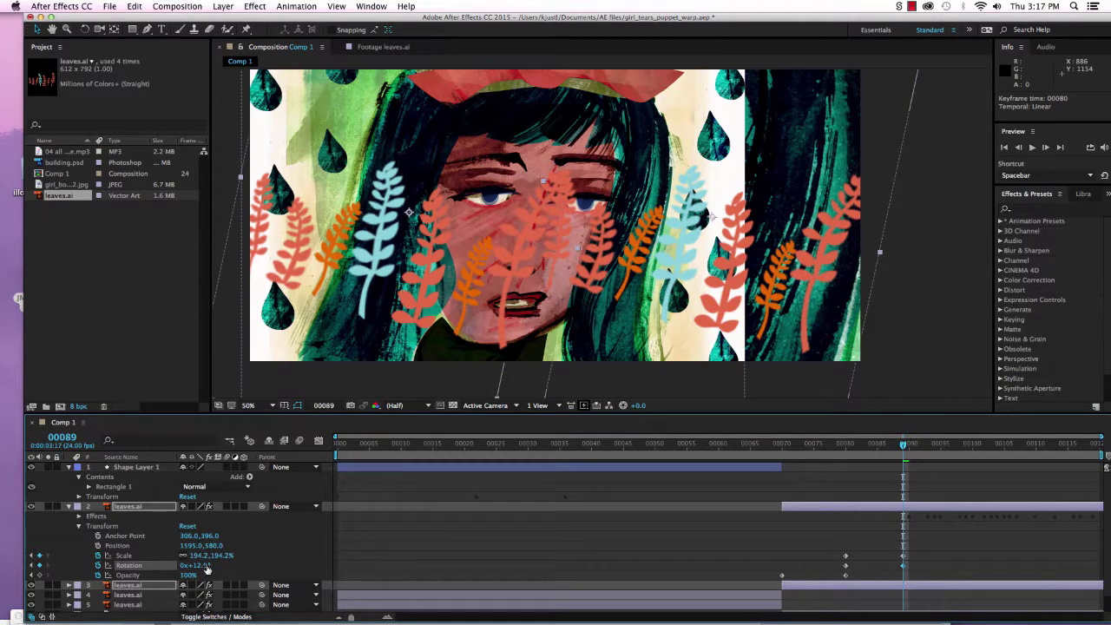
click(972, 444)
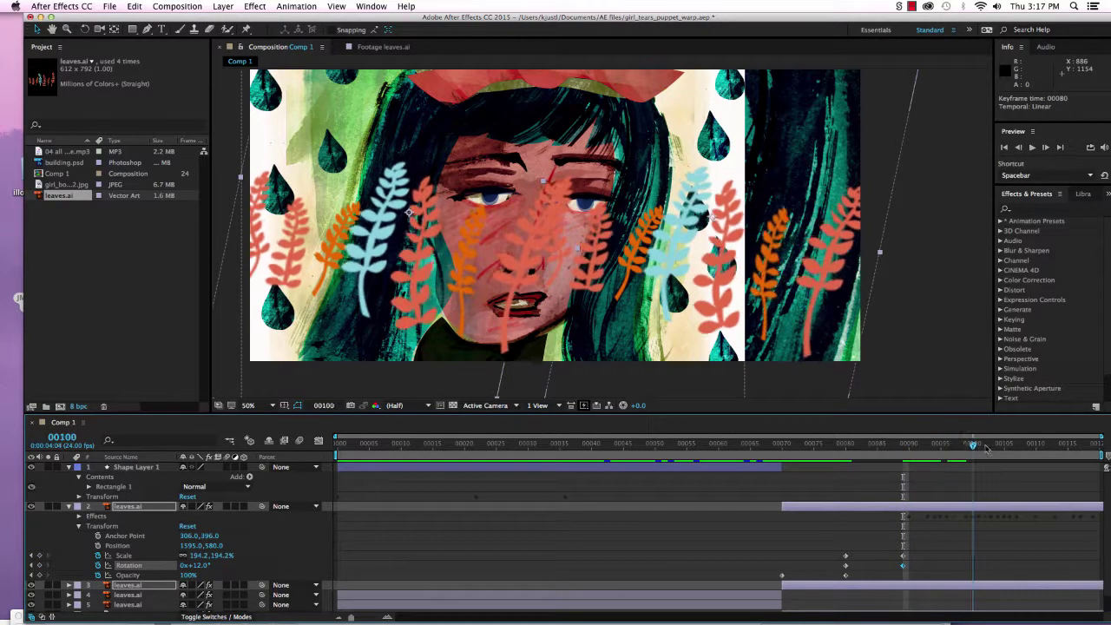
drag(986, 448, 1010, 444)
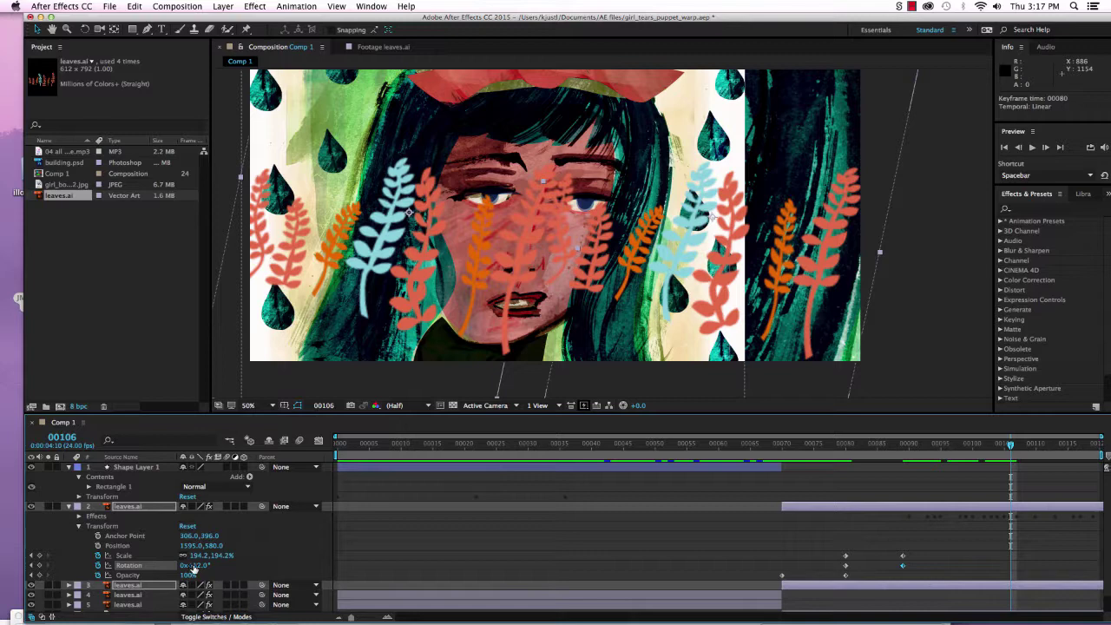
drag(194, 567, 185, 570)
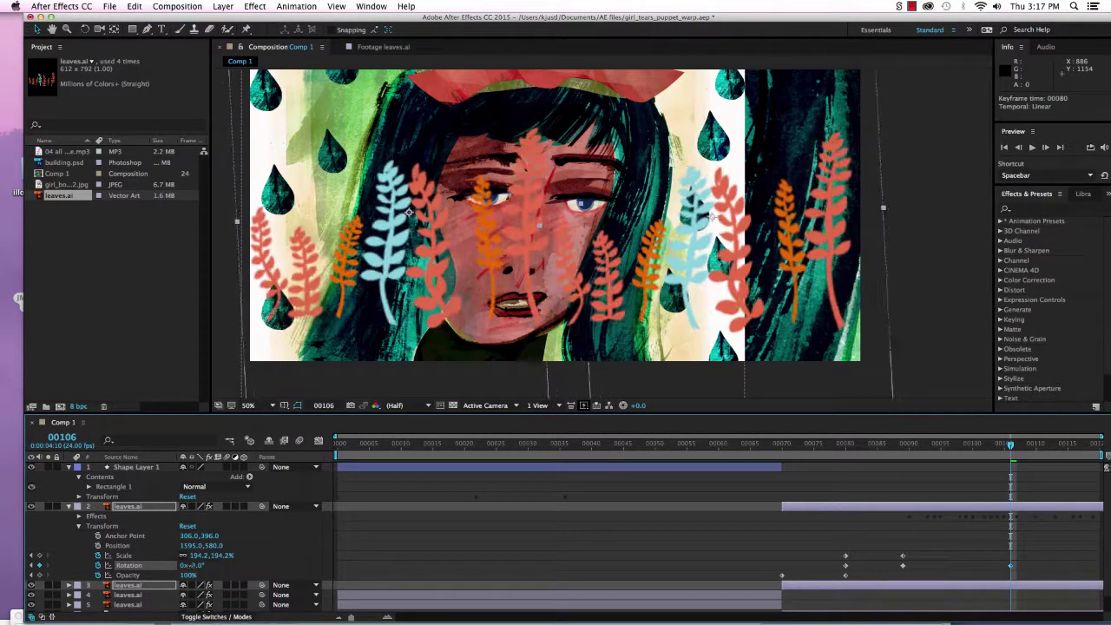
key(space)
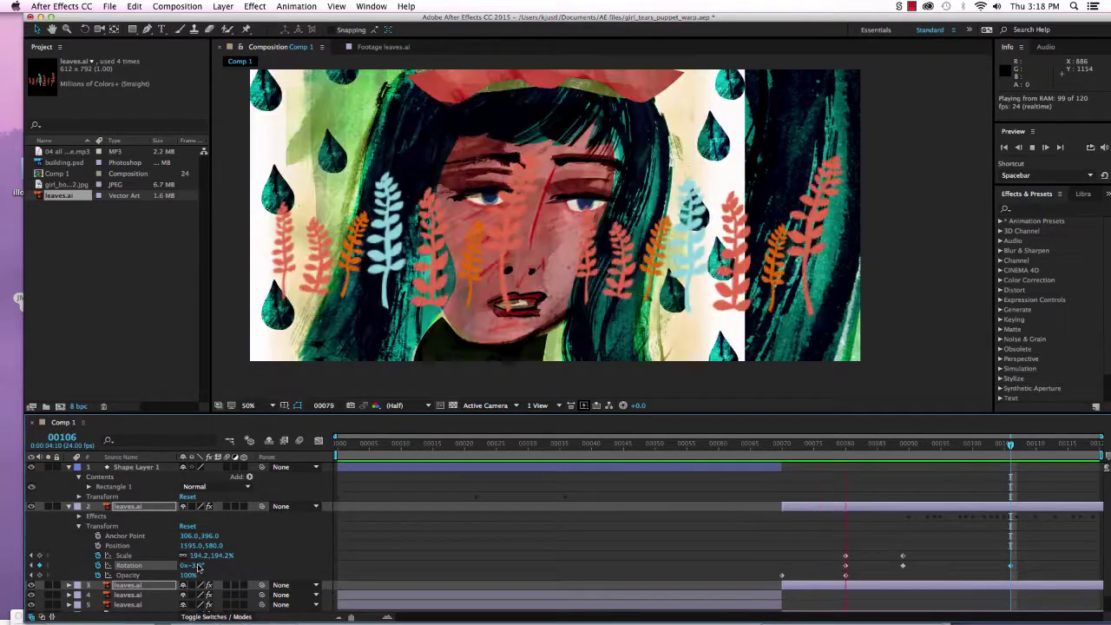
Step: Stop the RAM preview of Comp 1 at frame 112
key(space)
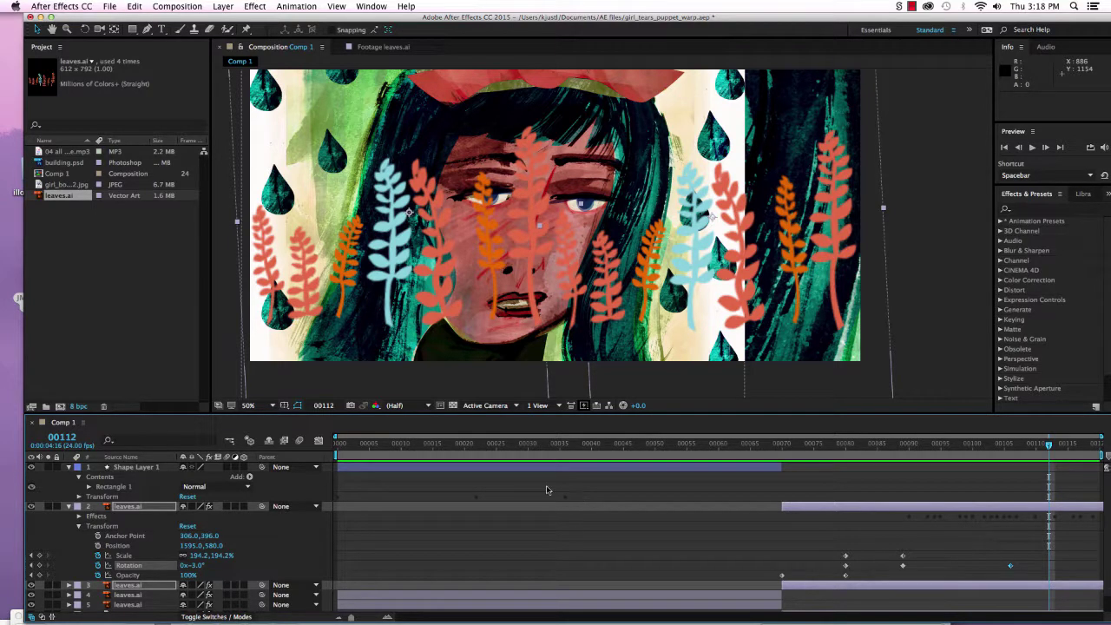
Step: Collapse Shape Layer 1 and leaves.ai, then drag the MP3 into Comp 1's timeline
click(69, 467)
click(70, 477)
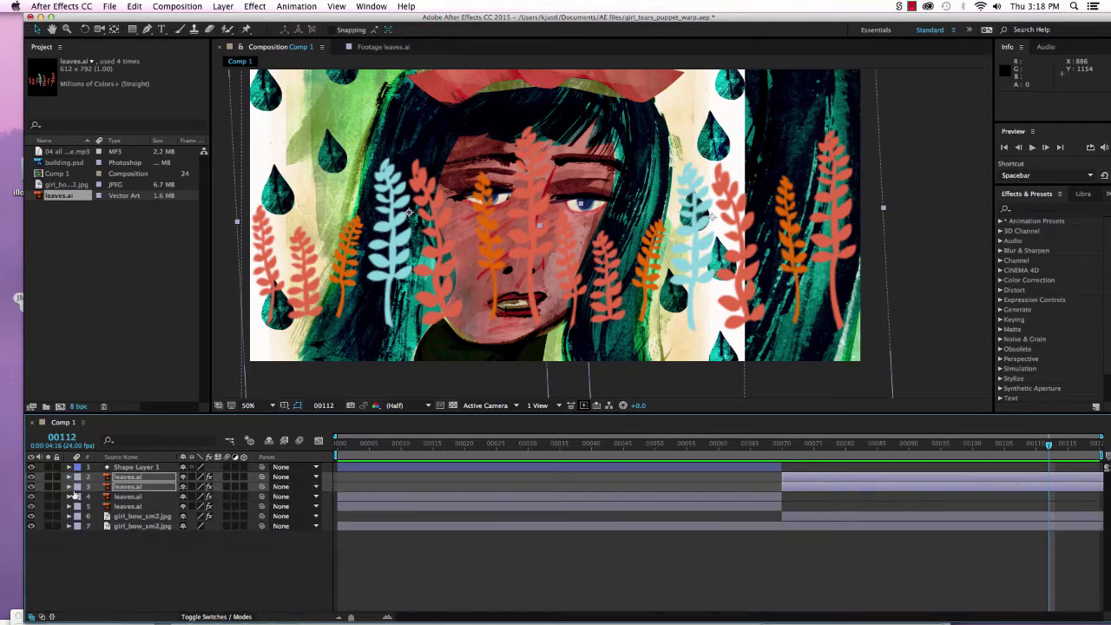
click(75, 292)
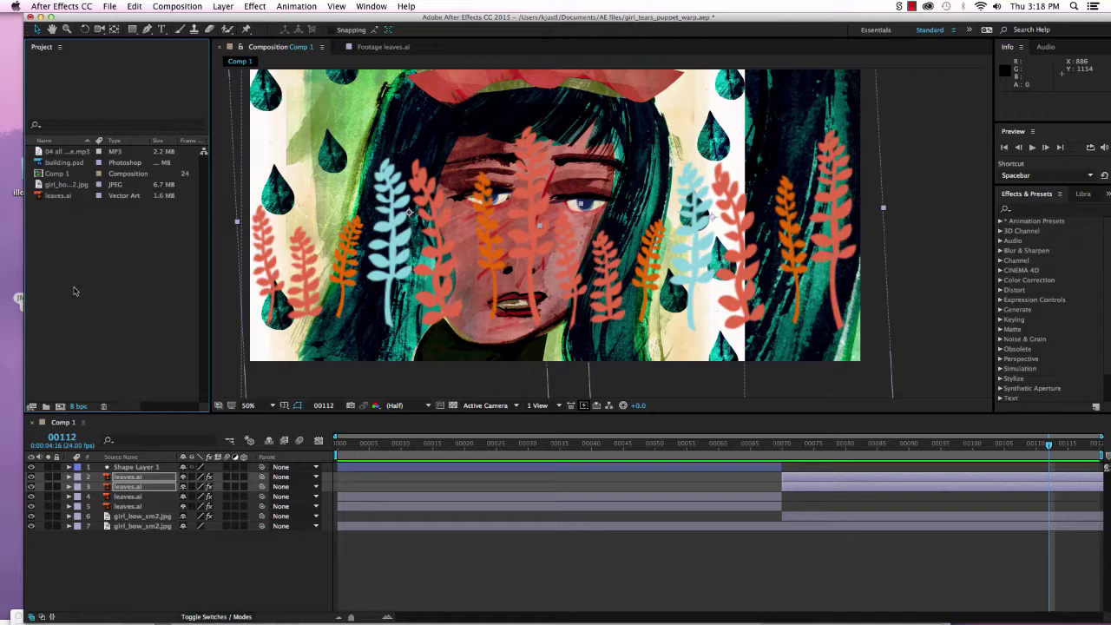
drag(75, 152, 154, 554)
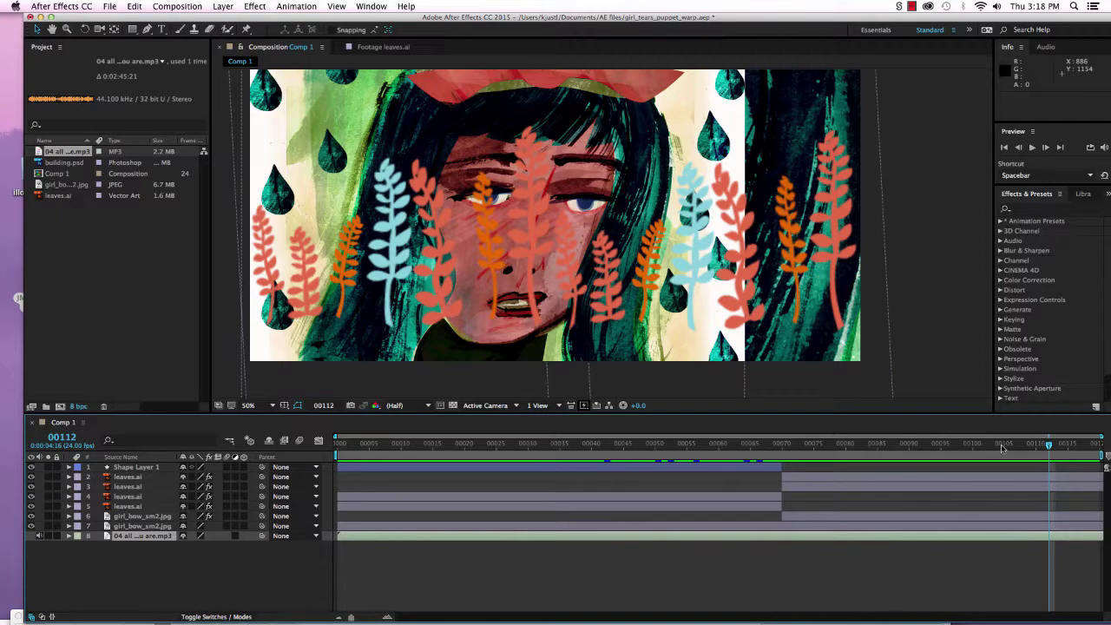
Step: Return to the start and preview the animation with its soundtrack, stopping near the opening frames
drag(1051, 447, 339, 468)
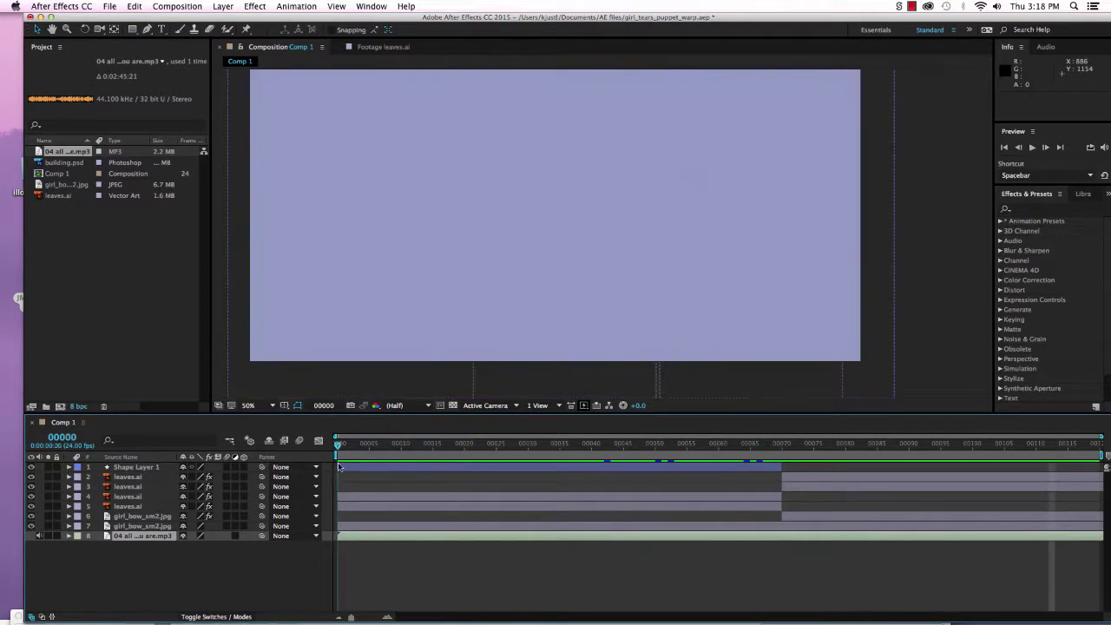
key(space)
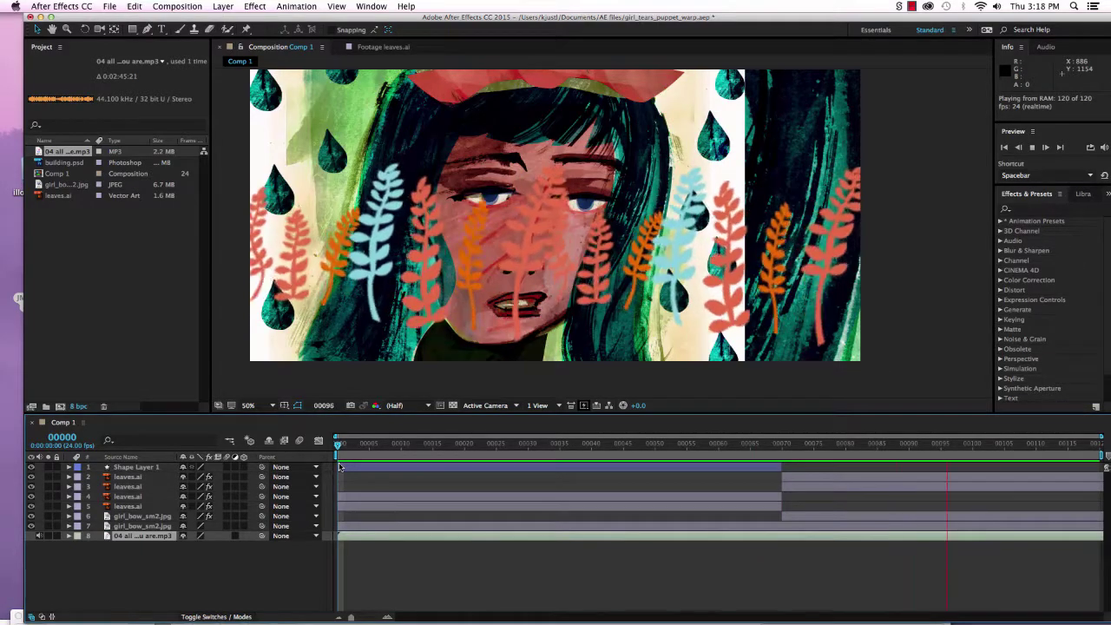
key(space)
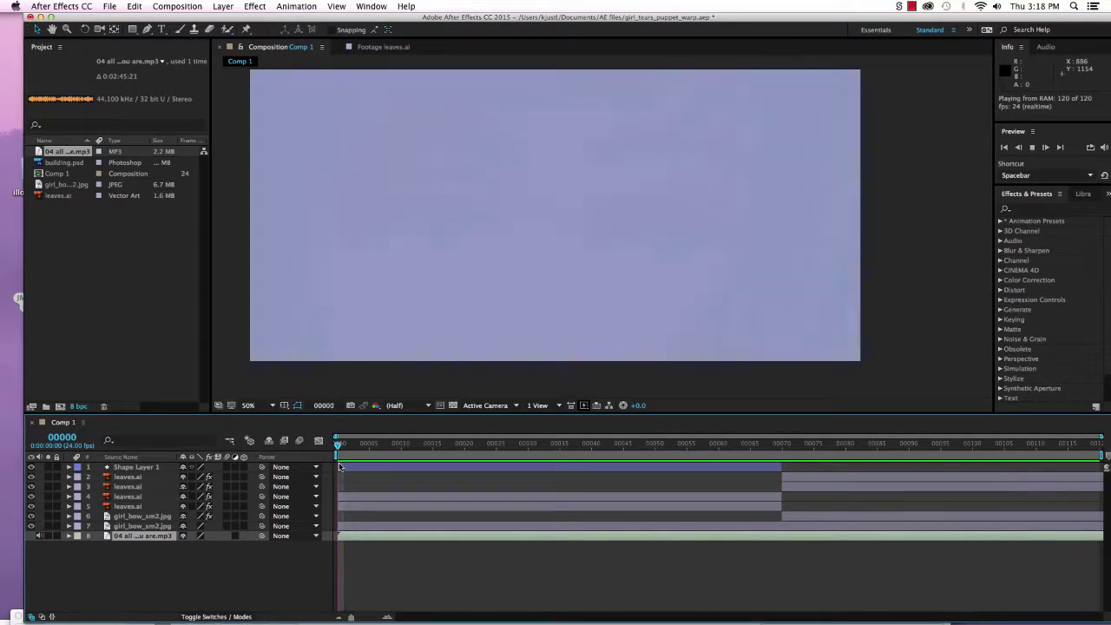
key(space)
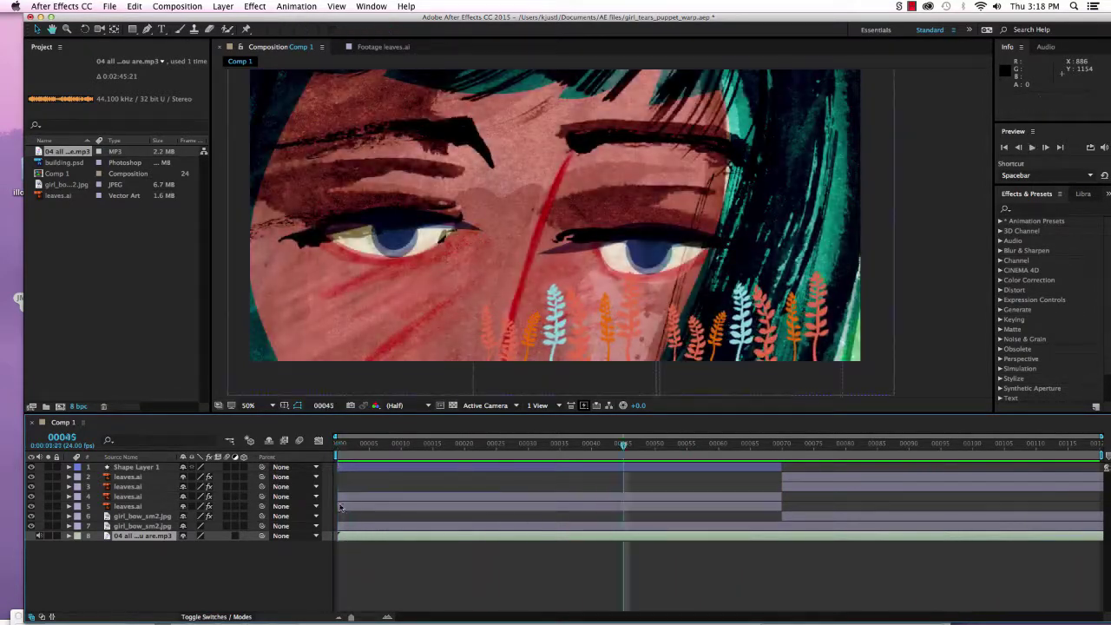
click(350, 443)
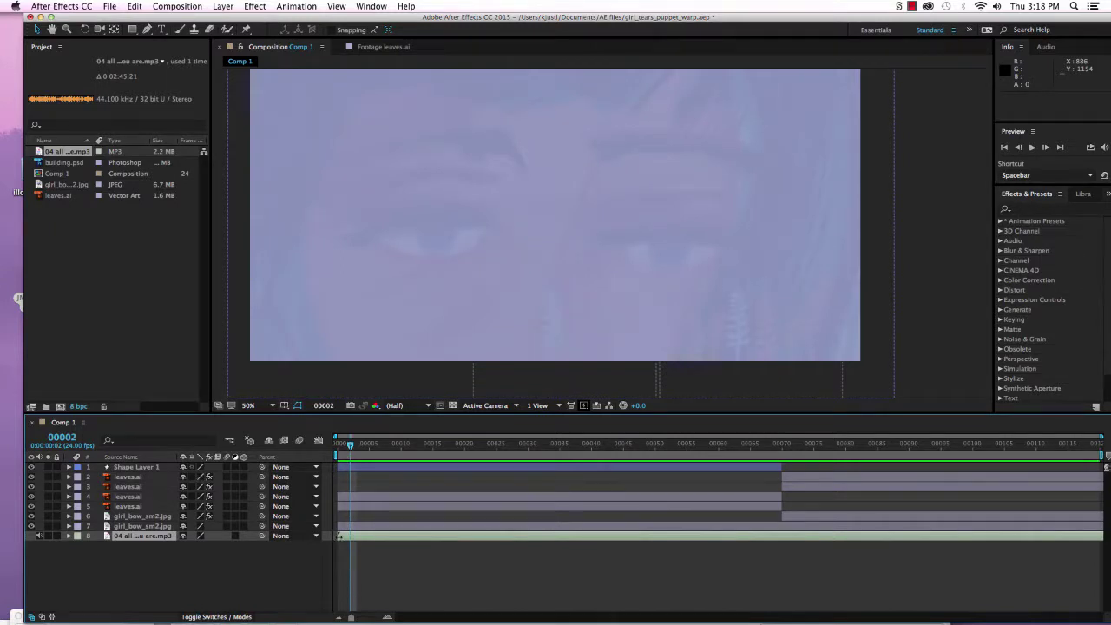
Step: Shift the soundtrack layer's start point and replay the preview from the beginning
drag(340, 536, 353, 544)
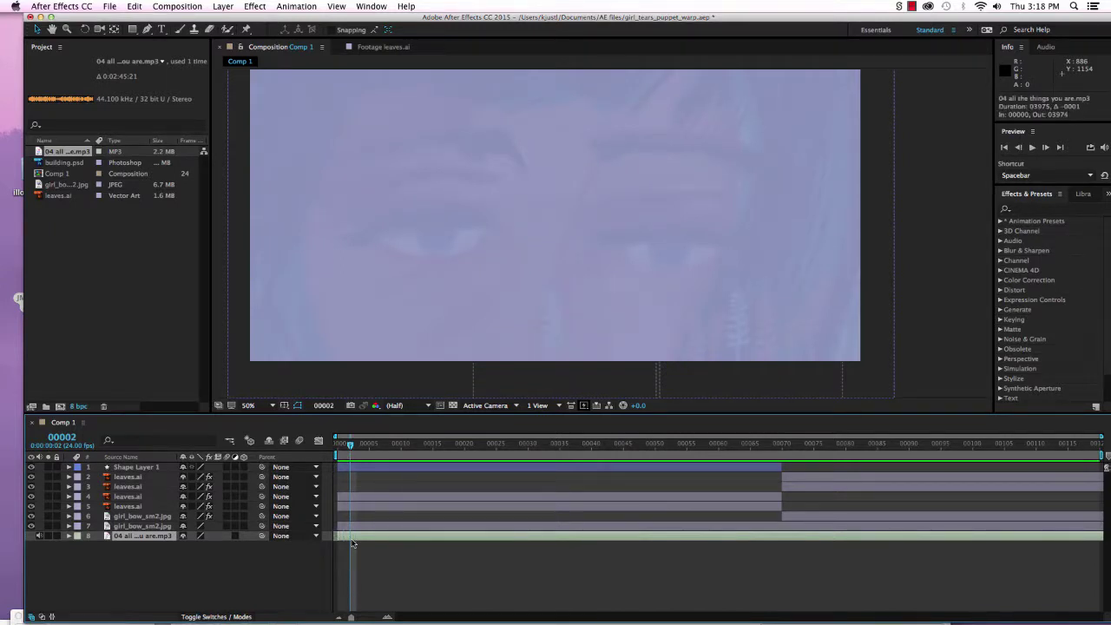
key(Home)
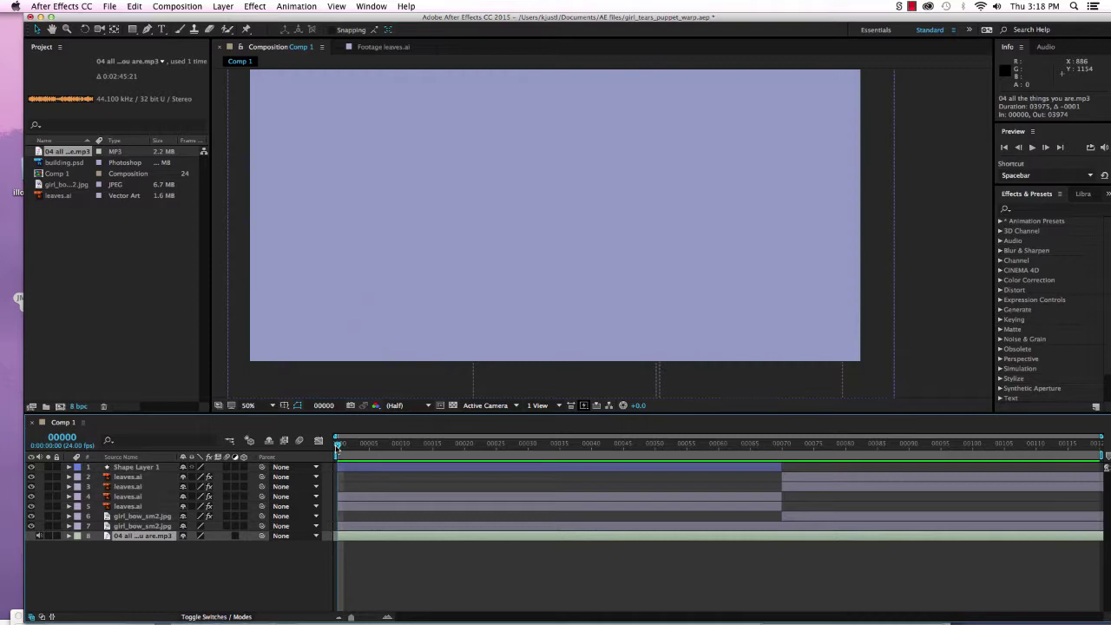
key(space)
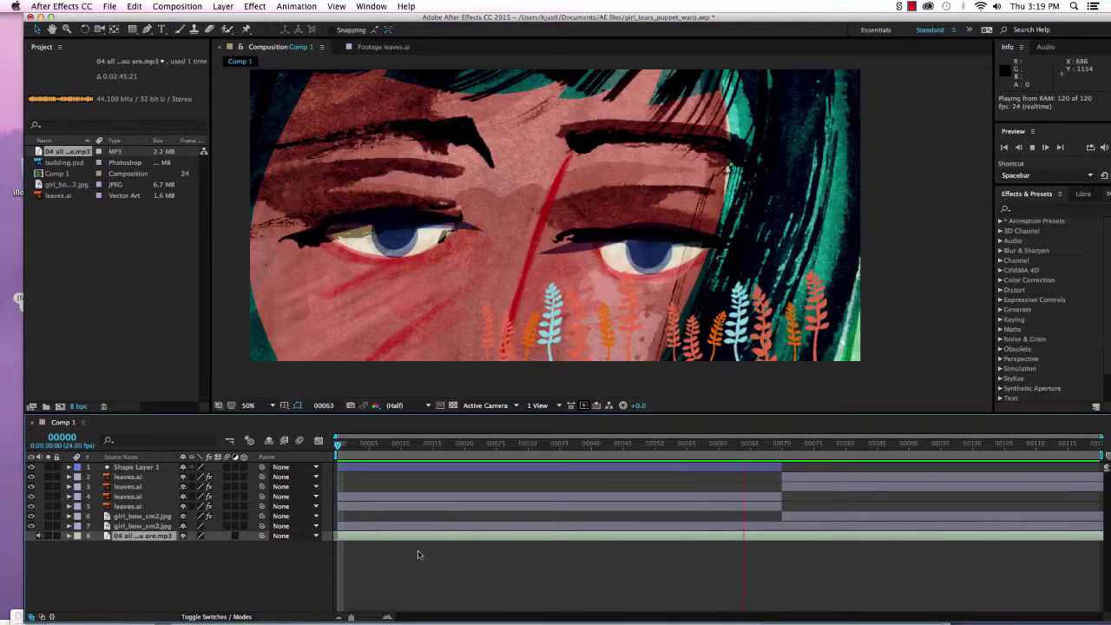
key(space)
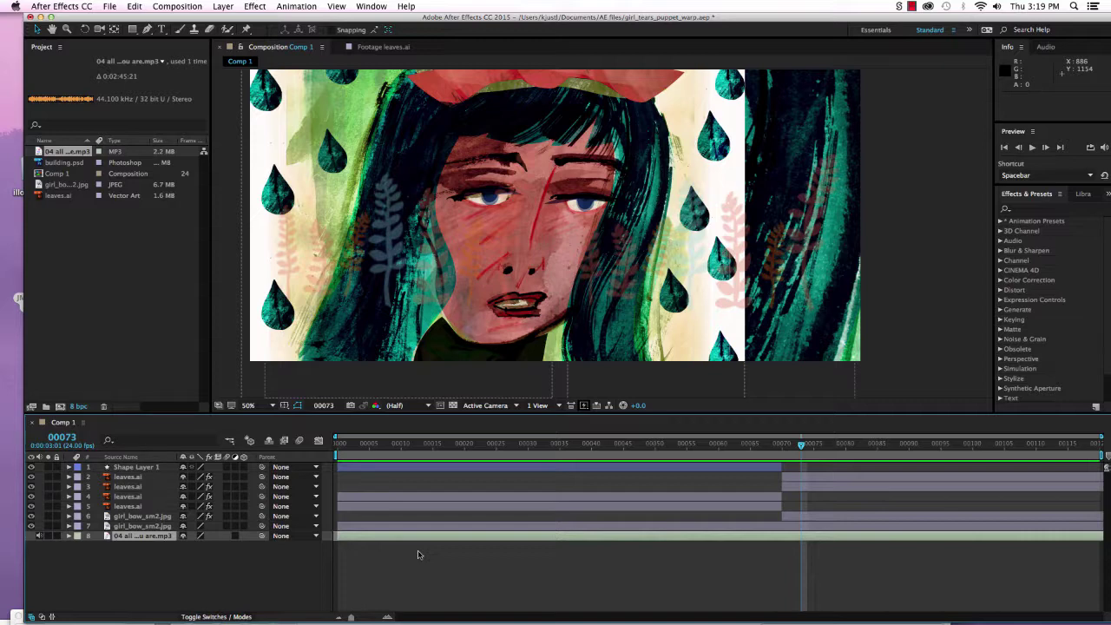
drag(801, 444, 609, 473)
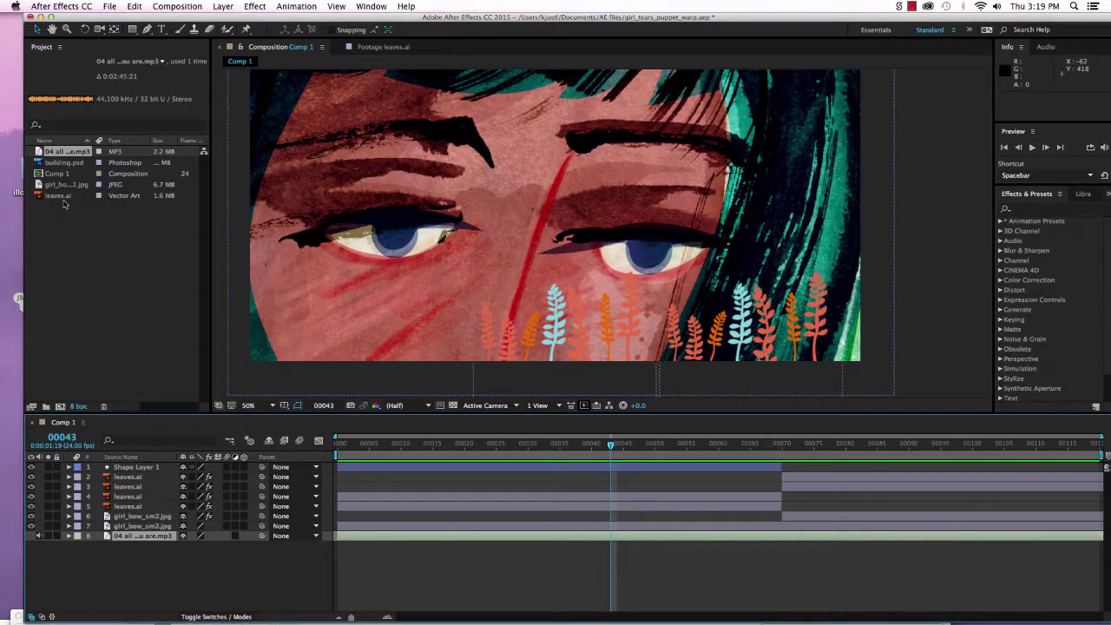
double_click(59, 197)
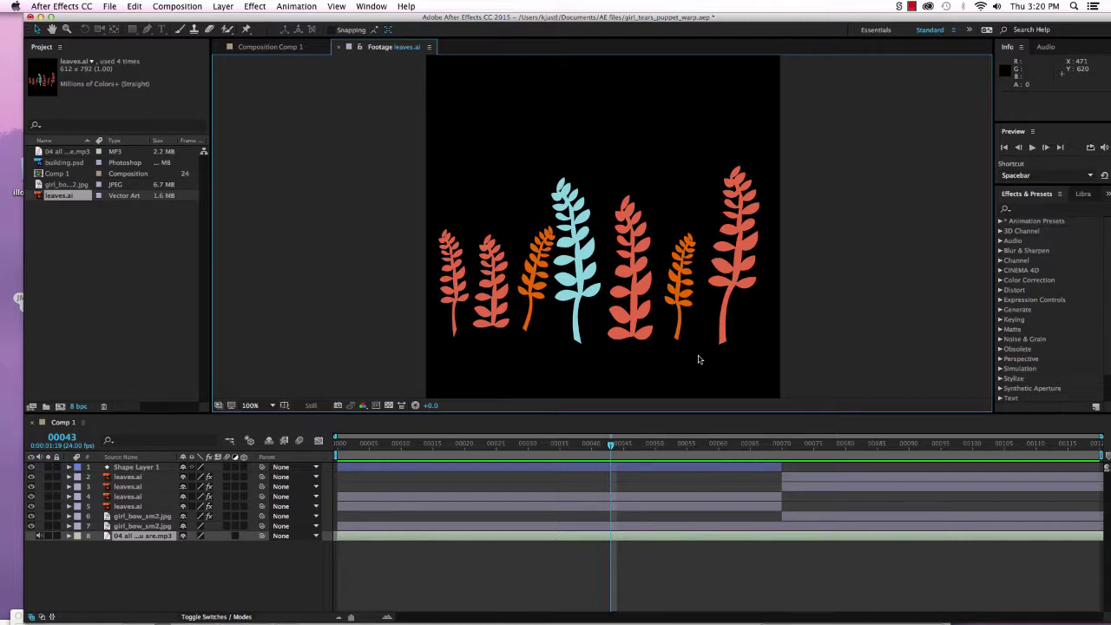
click(339, 47)
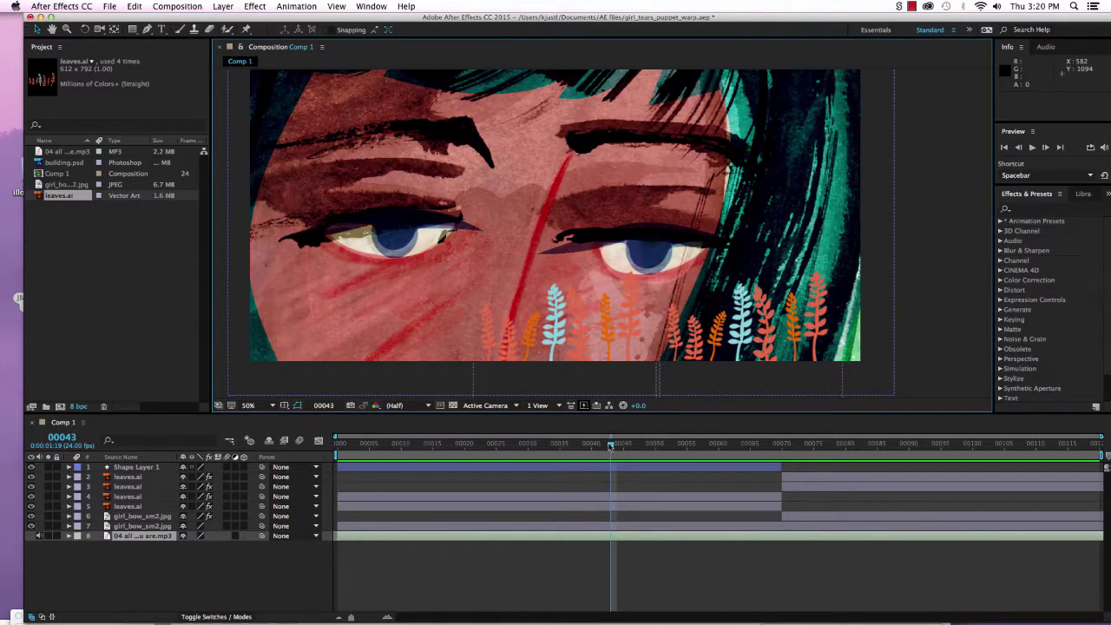
key(space)
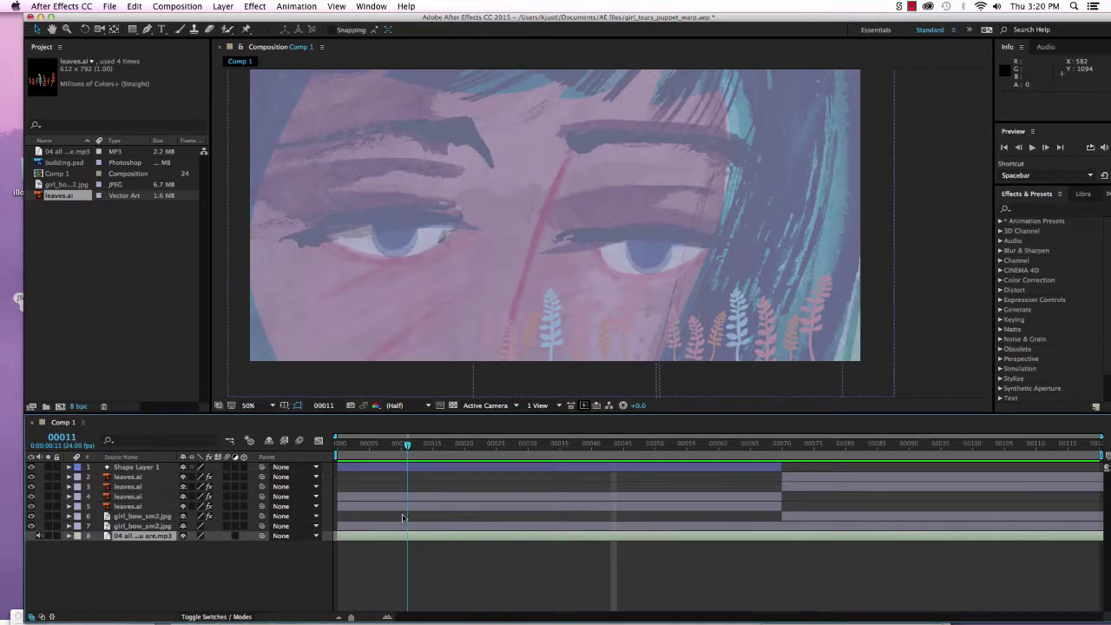
click(963, 444)
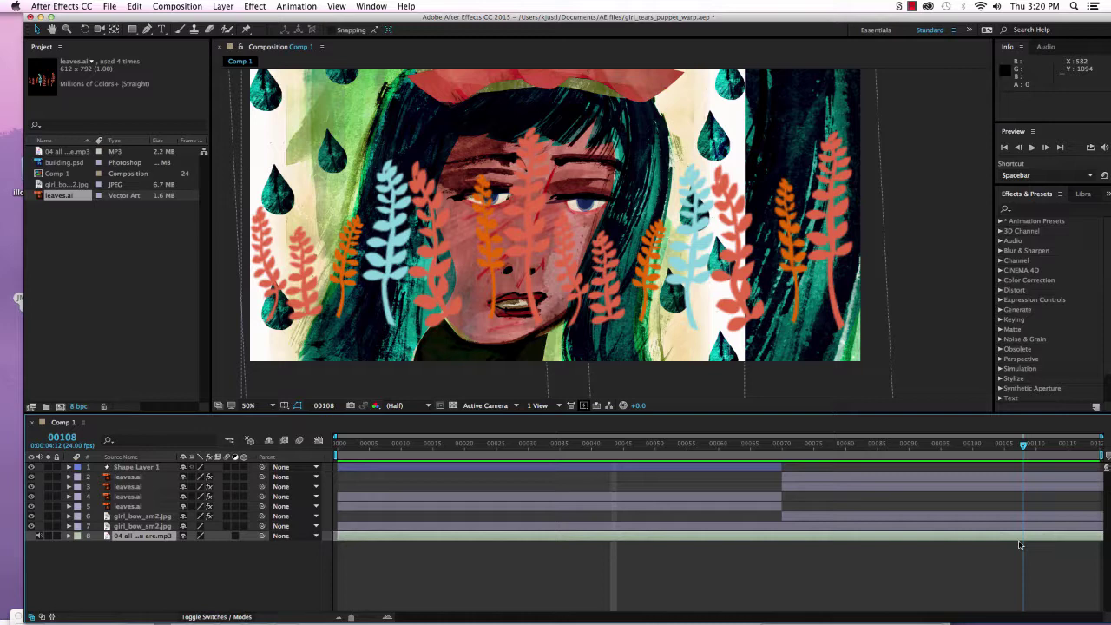
drag(1020, 545, 338, 534)
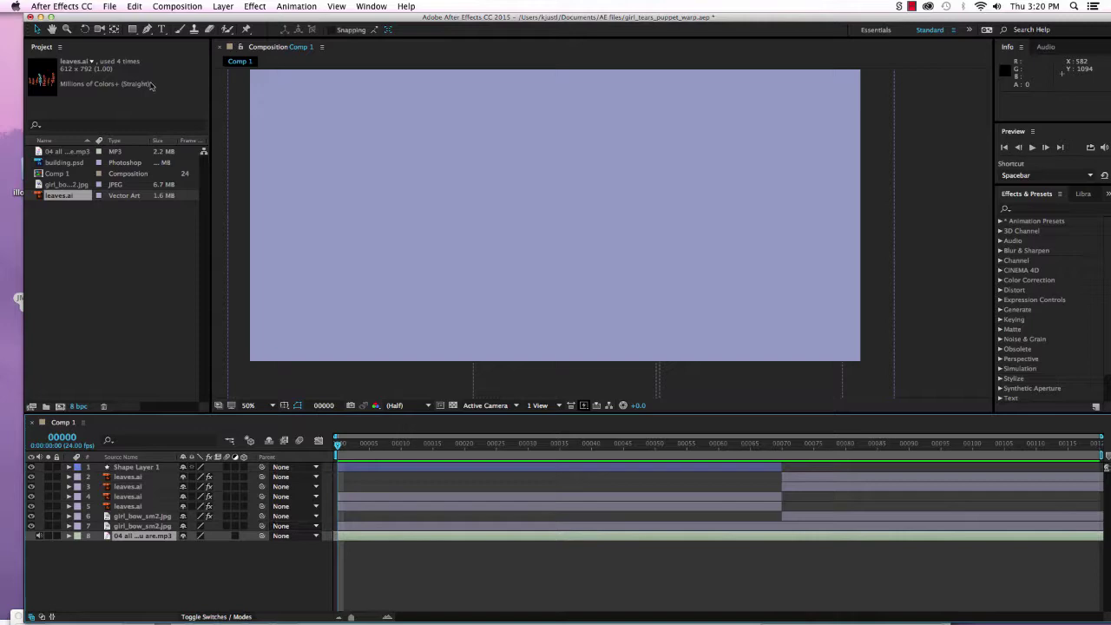